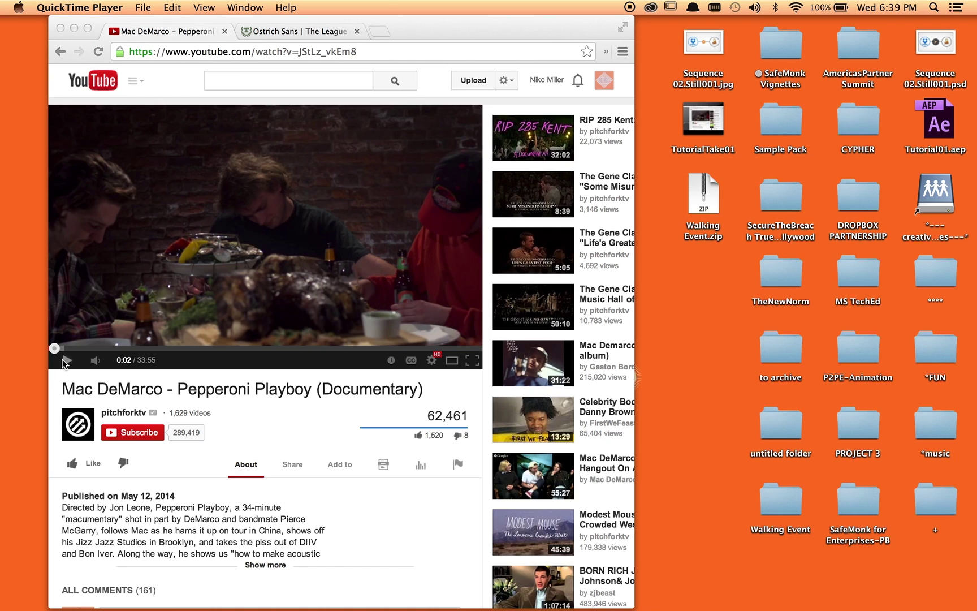
- Bring the Chrome window with the Pepperoni Playboy documentary forward and watch its opening title
click(64, 363)
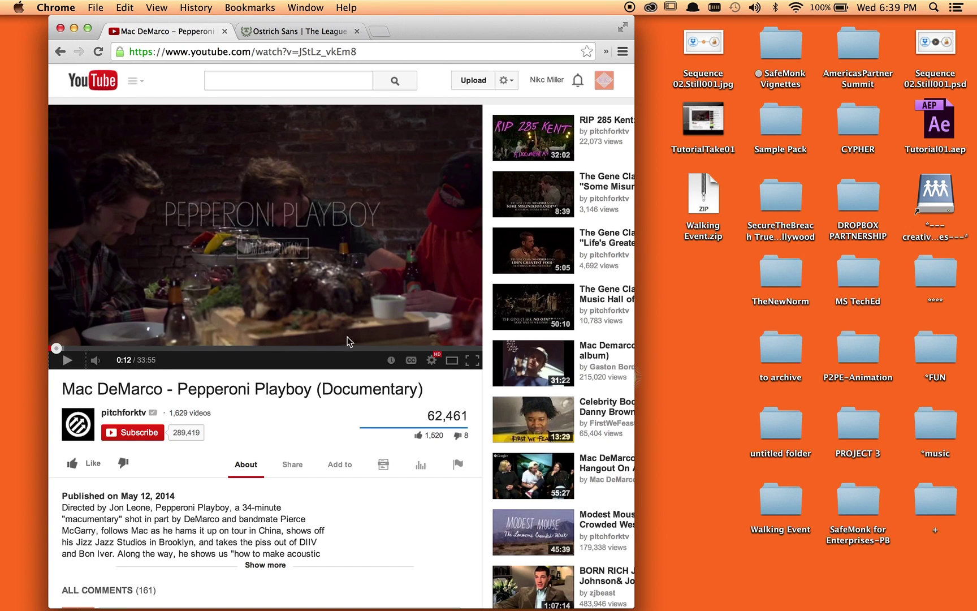
- Scrub the documentary ahead to its closing Special Thanks credits
click(440, 348)
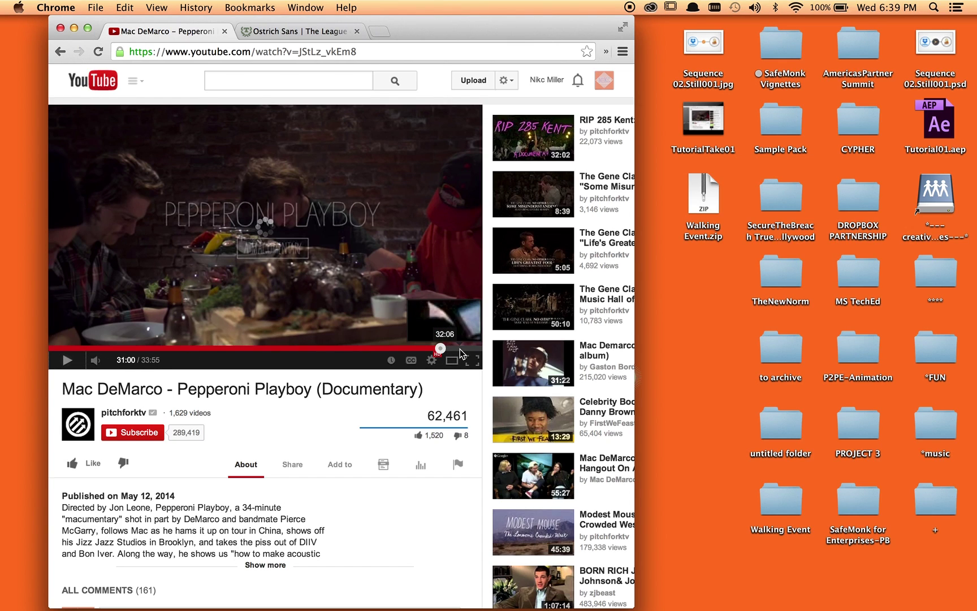
click(455, 348)
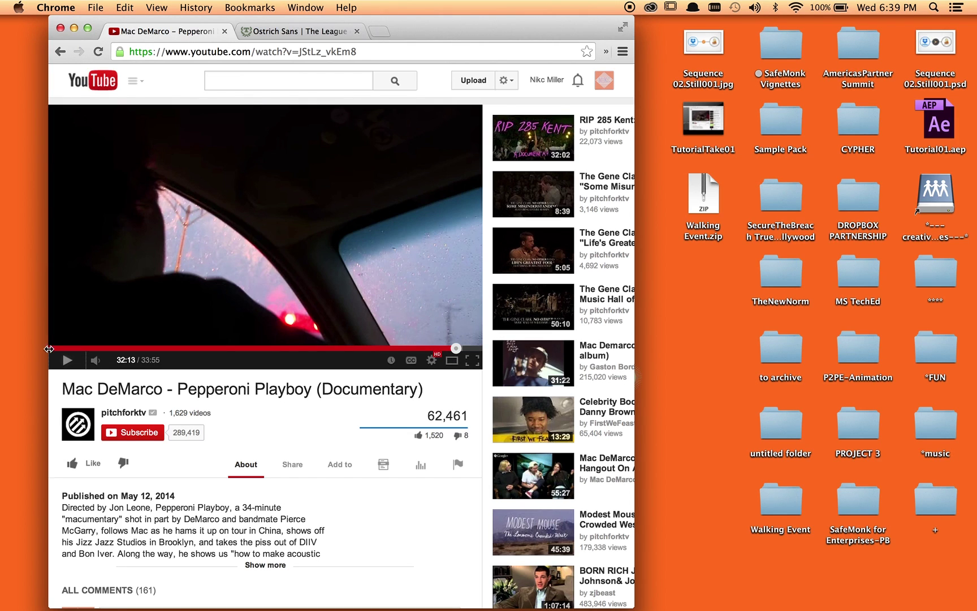
click(69, 362)
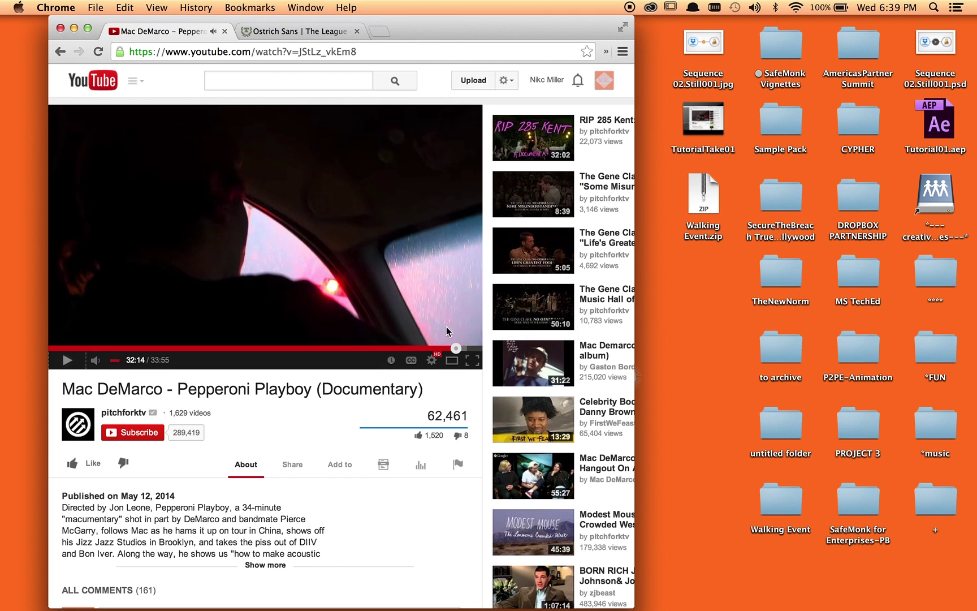
drag(456, 348, 450, 350)
click(462, 349)
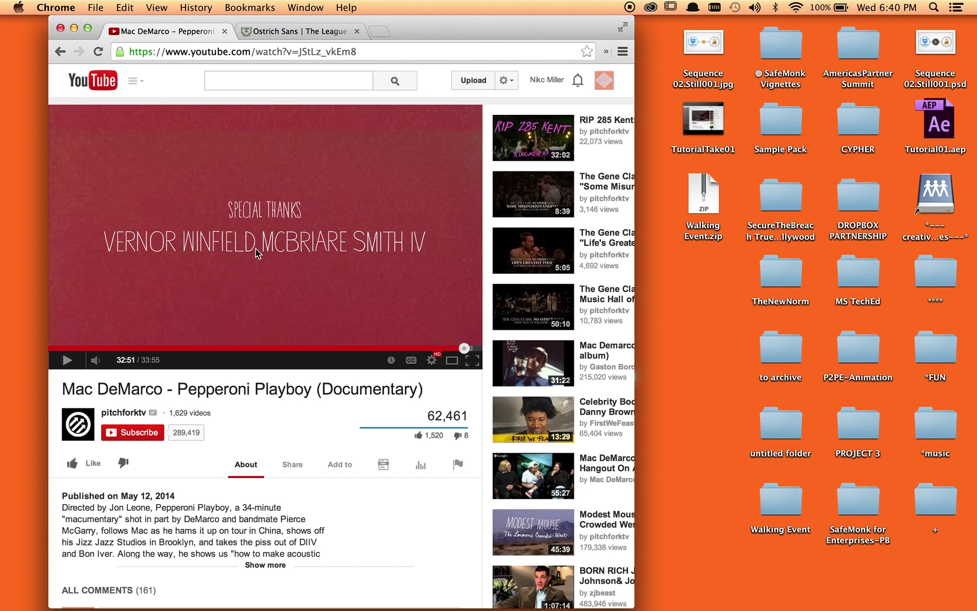
- Play the credits briefly, pause at 32:53, and minimize the browser
click(66, 360)
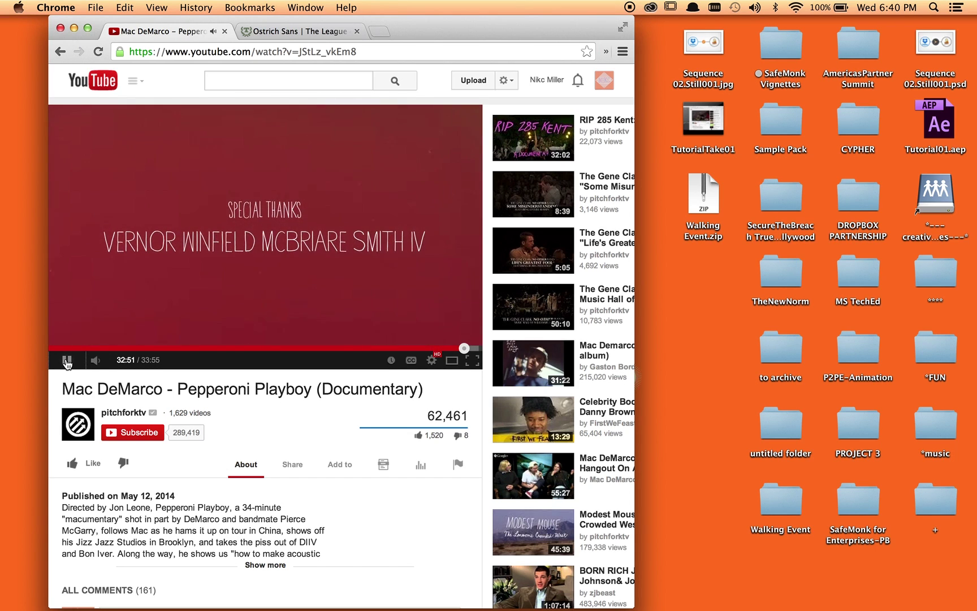
click(67, 361)
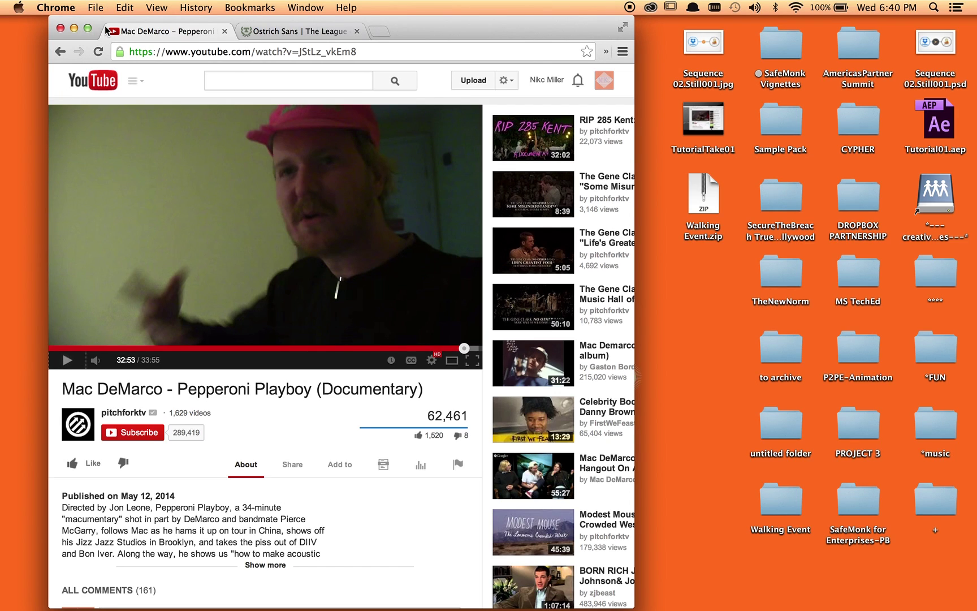
click(74, 28)
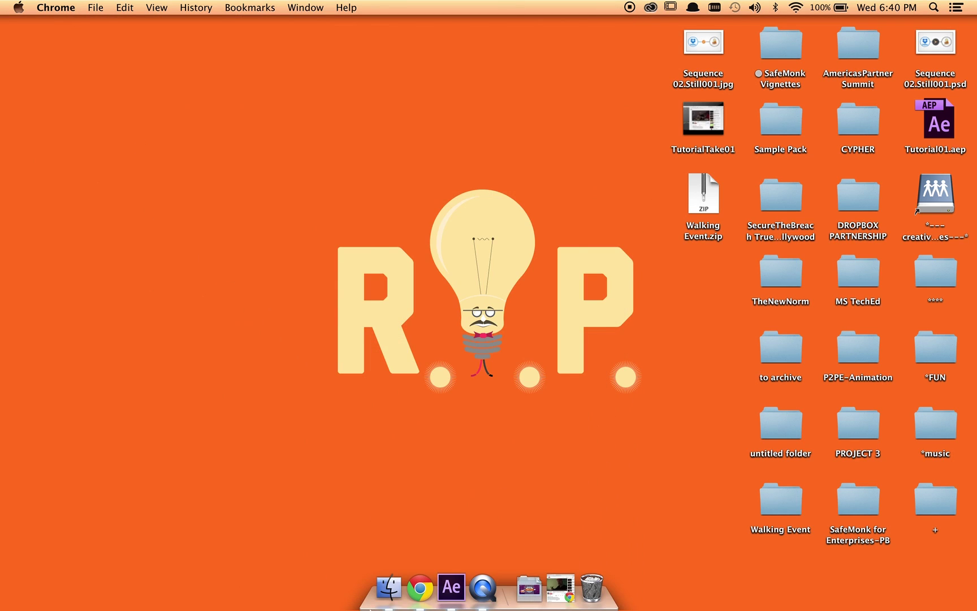
- Create a new composition from the HDTV 1080 29.97 preset (1920×1080, 29.97 fps)
click(452, 604)
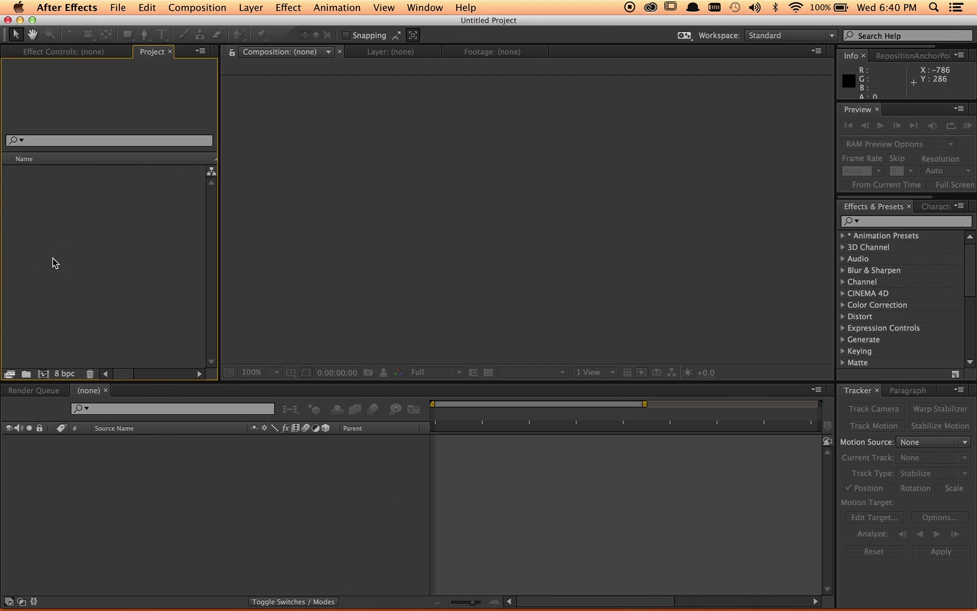
click(192, 8)
click(195, 23)
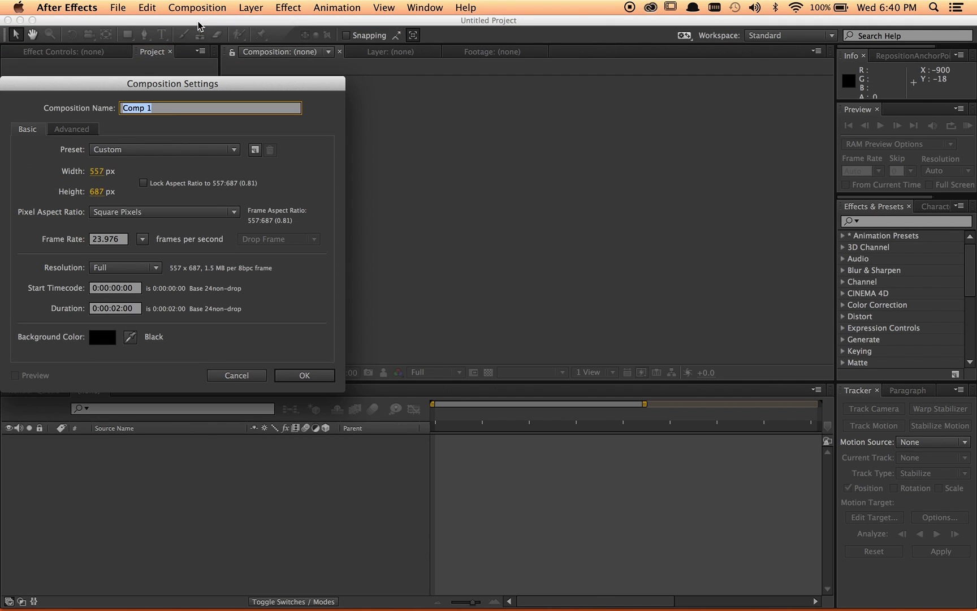
click(120, 150)
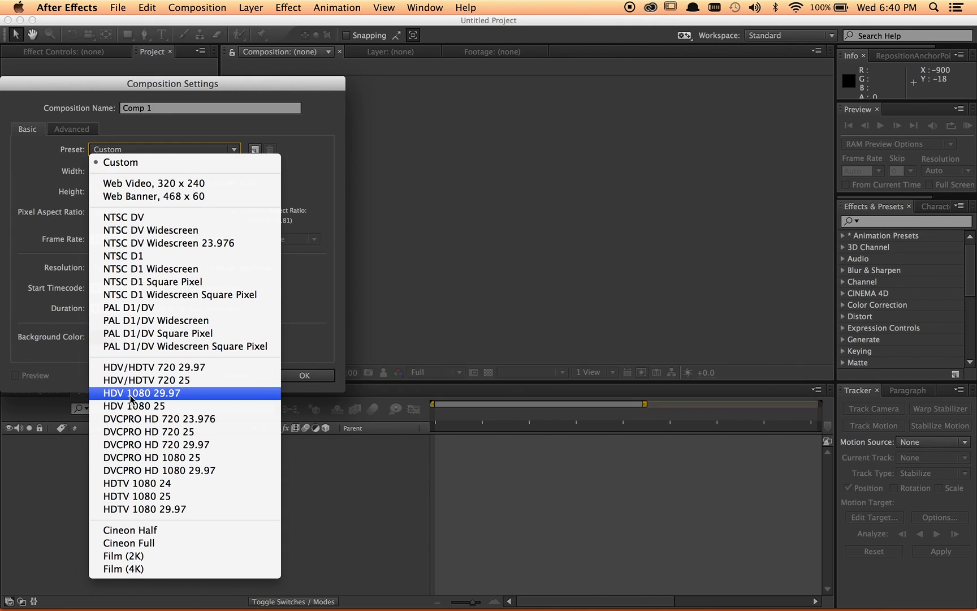
click(147, 509)
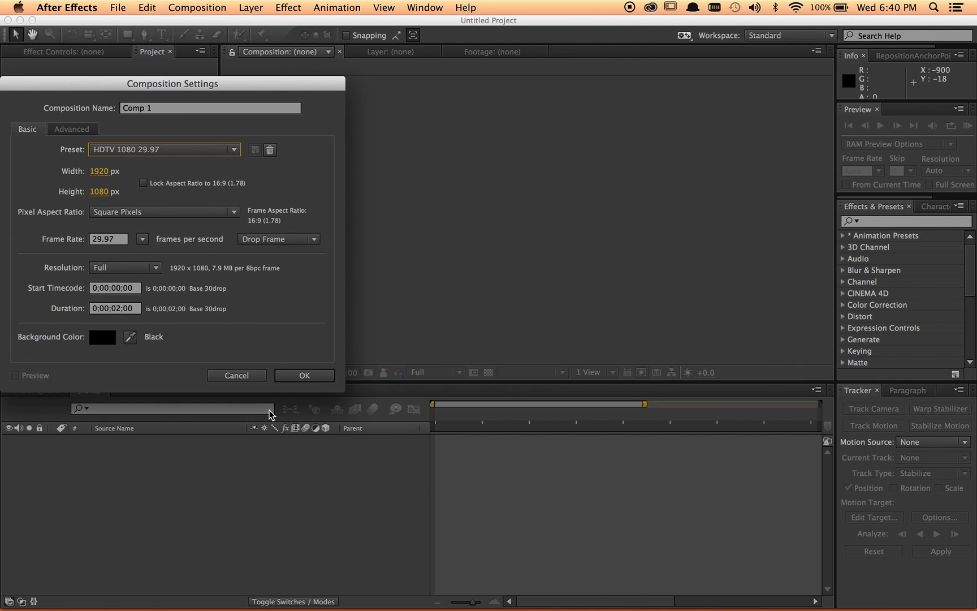
click(310, 377)
click(256, 505)
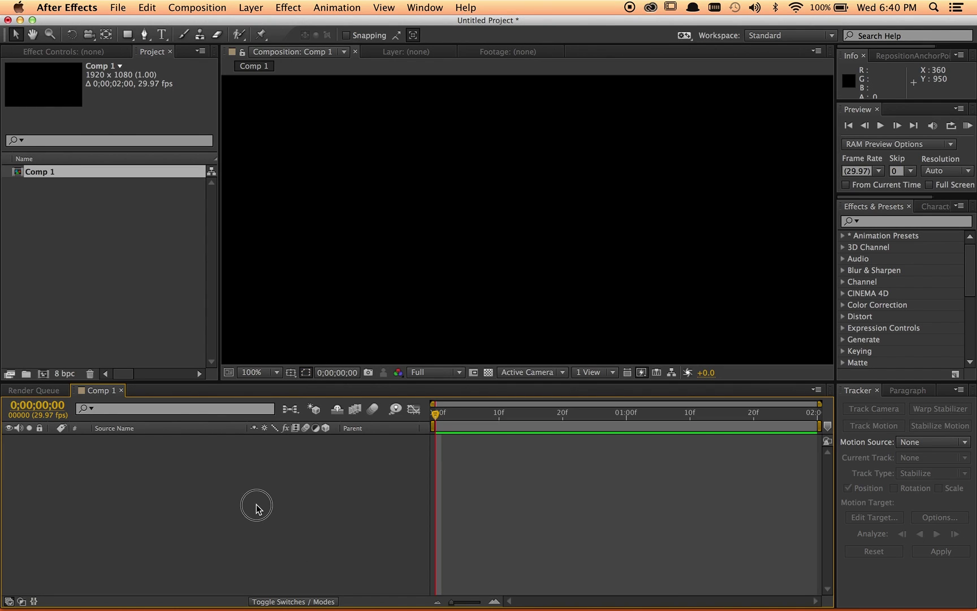
- Review Comp 1's settings, closing without changes, and bring up the viewer magnification choices
click(183, 34)
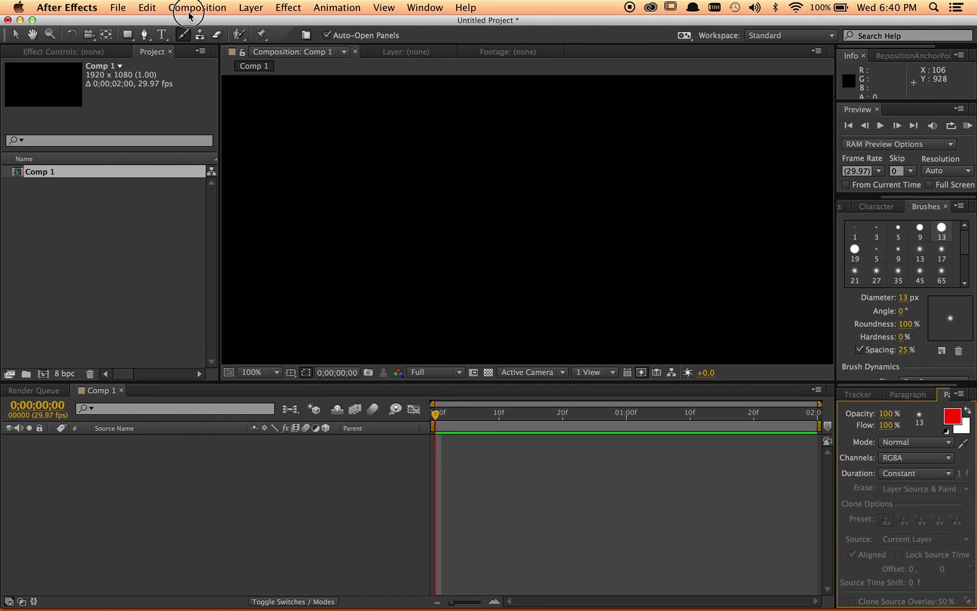
click(197, 8)
click(201, 45)
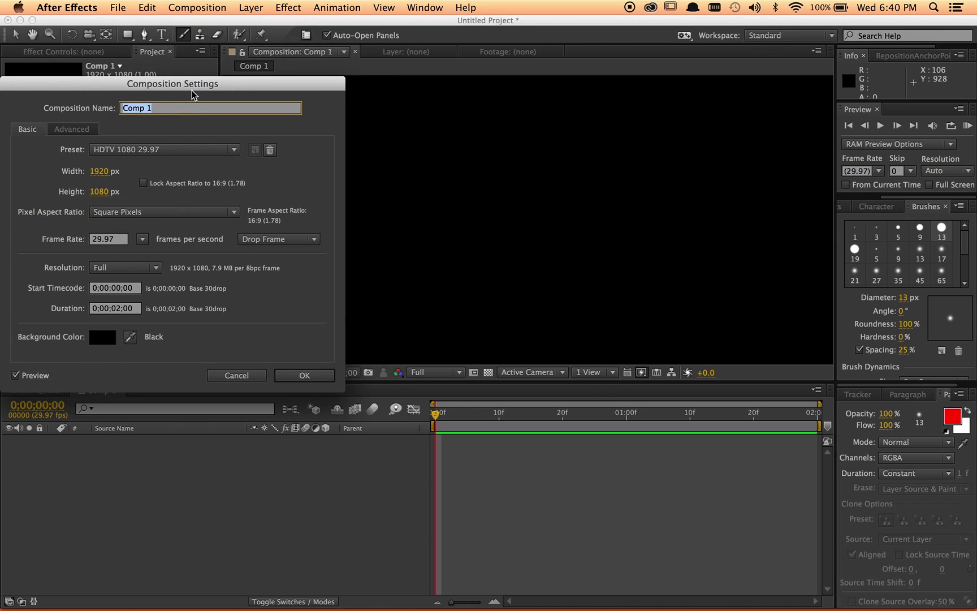
click(246, 376)
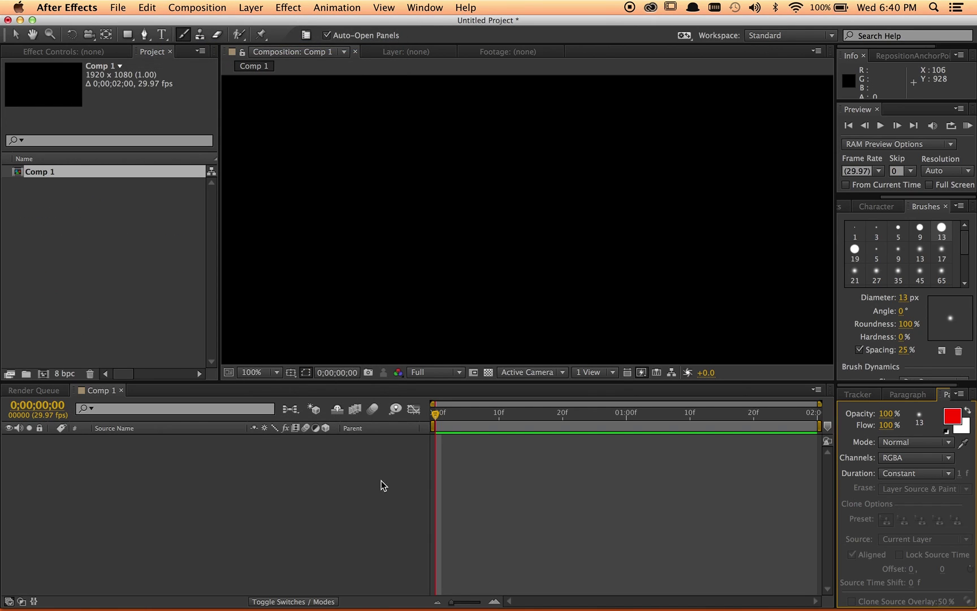
click(276, 373)
- Fit the composition in the viewer and type MAC DEMARCO in a paragraph text box
click(269, 388)
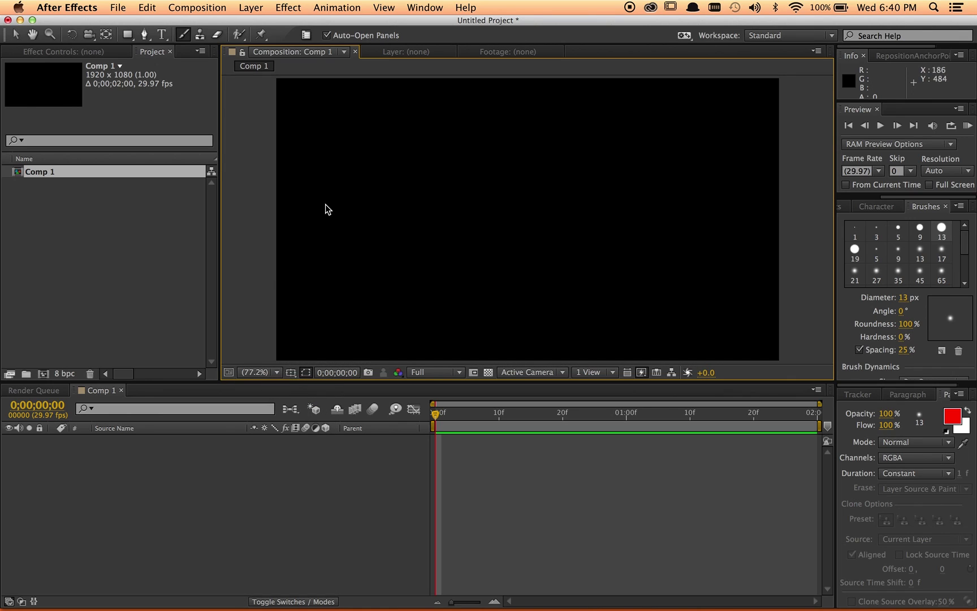
click(161, 35)
drag(354, 168, 715, 254)
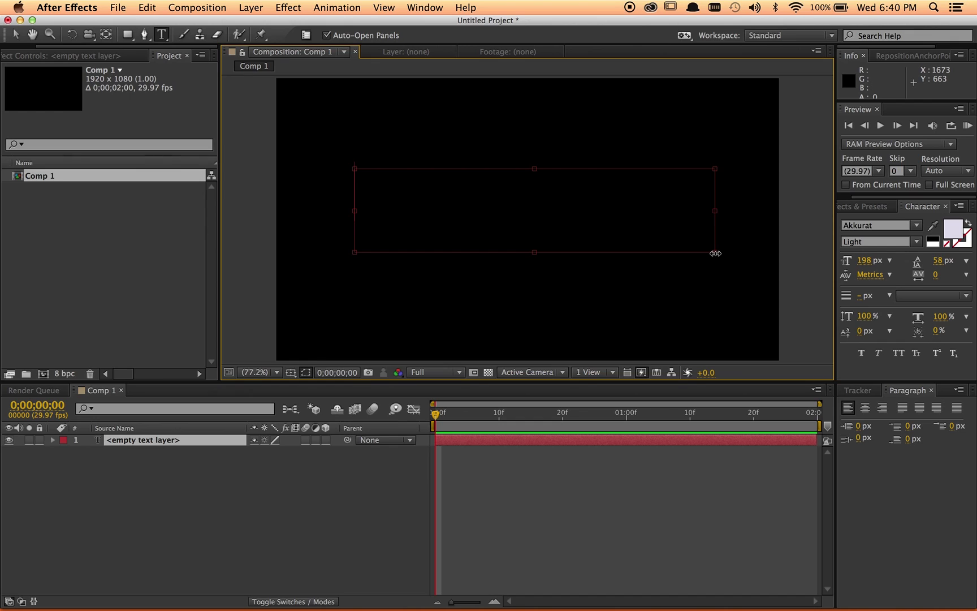
text(MAC DEM)
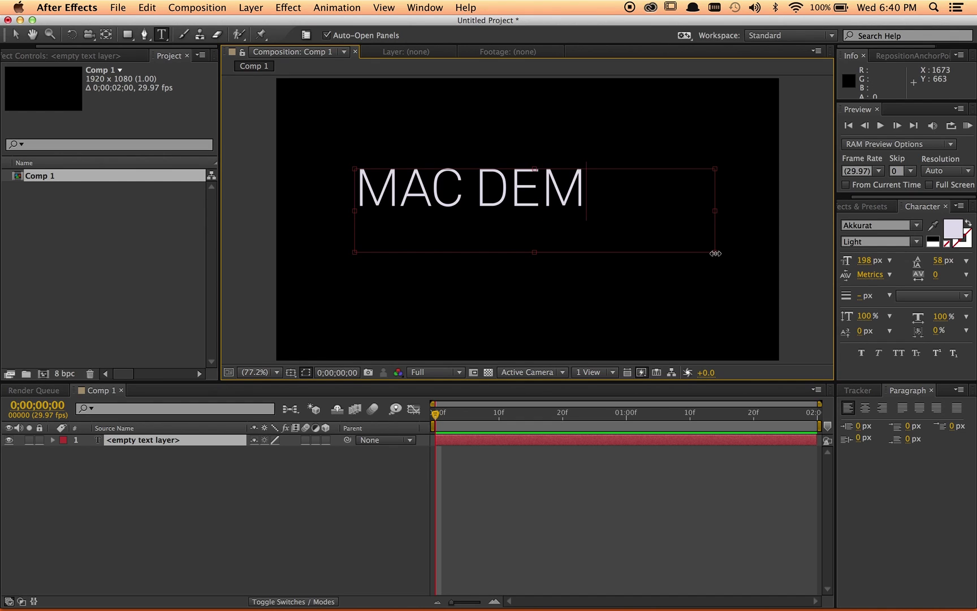
text(ARCO)
- Set the MAC DEMARCO text to Ostrich Sans Condensed Light at 323 px
key(super+a)
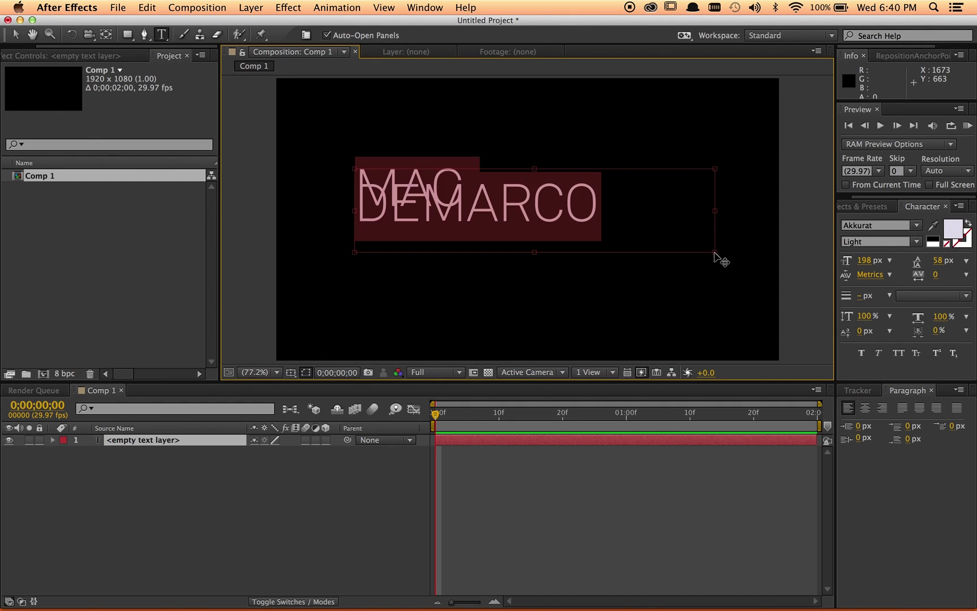
click(869, 224)
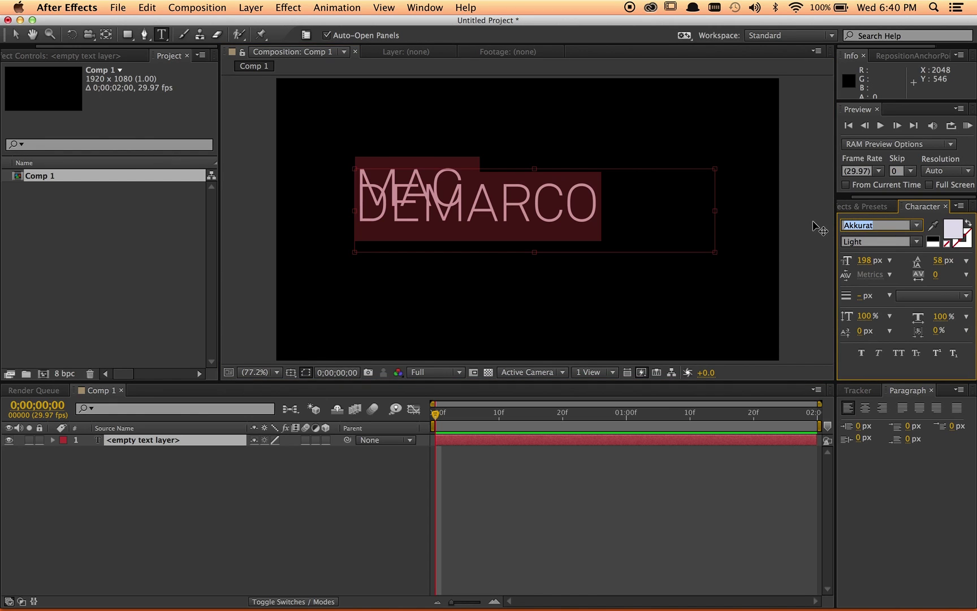
text(Ostrich Sans)
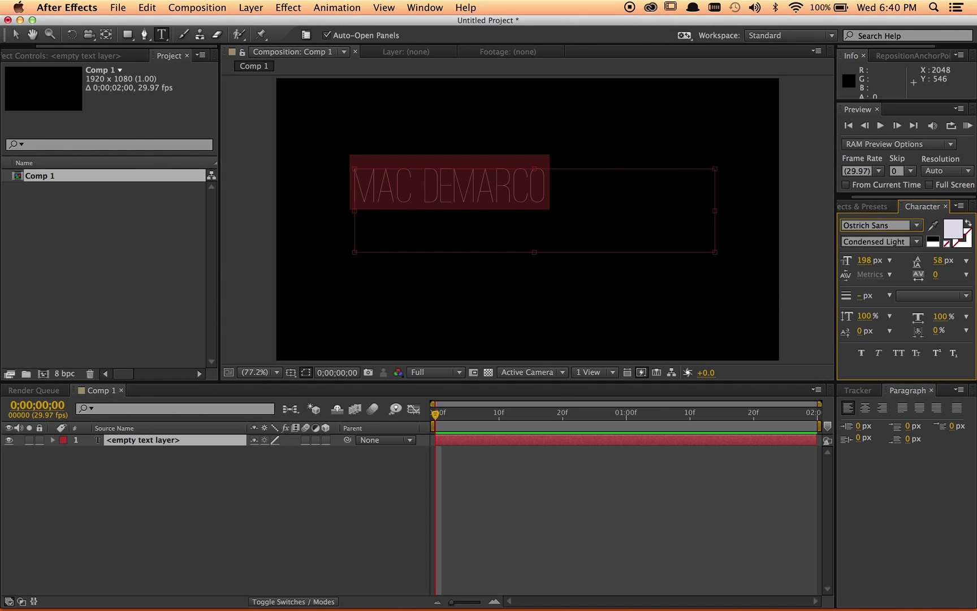
drag(865, 262, 942, 256)
click(192, 528)
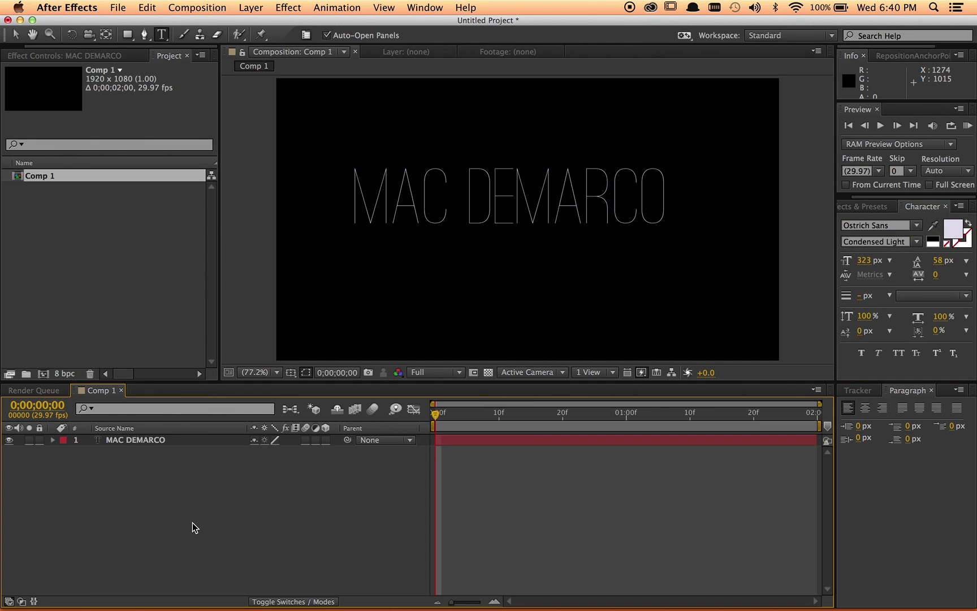
- View the Ostrich Sans font page in the browser, then minimize it
click(423, 595)
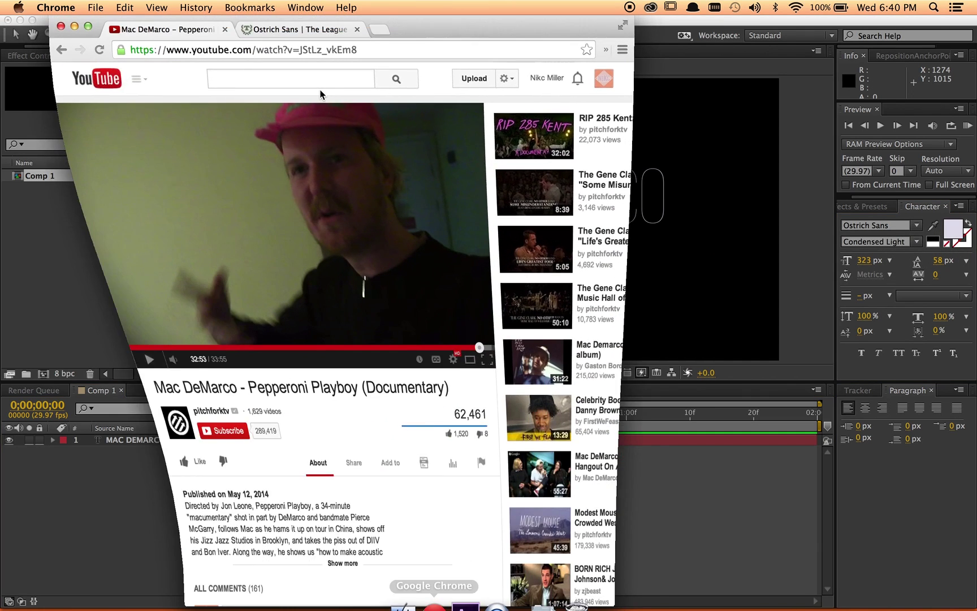
click(308, 32)
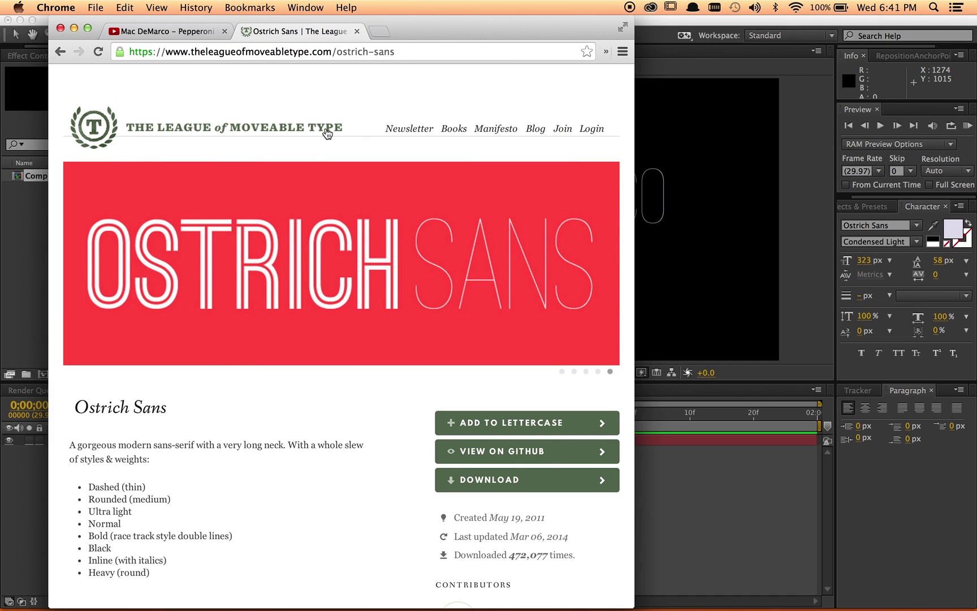
click(74, 27)
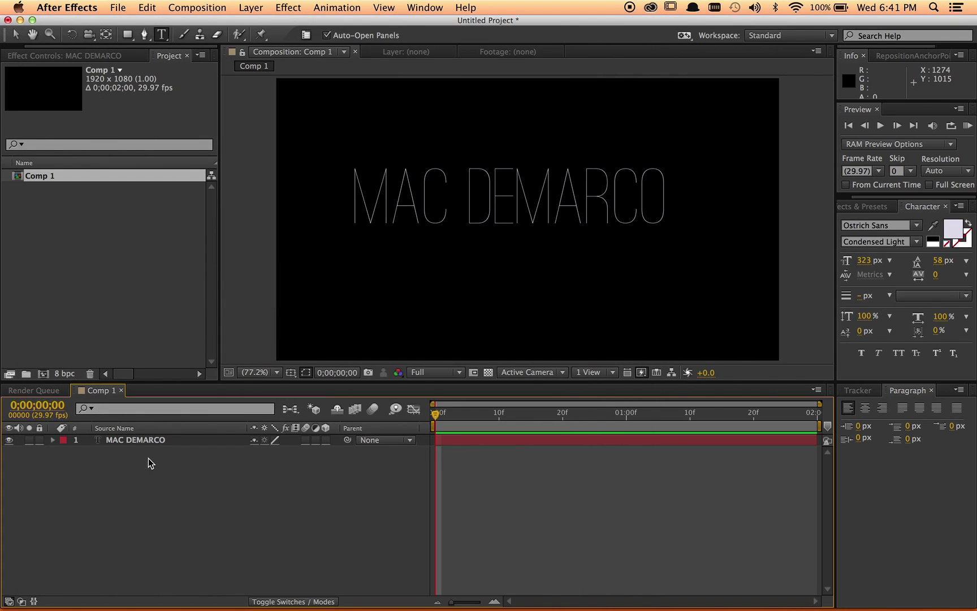
- Nudge the MAC DEMARCO text slightly down and right with the Selection tool
click(144, 441)
key(v)
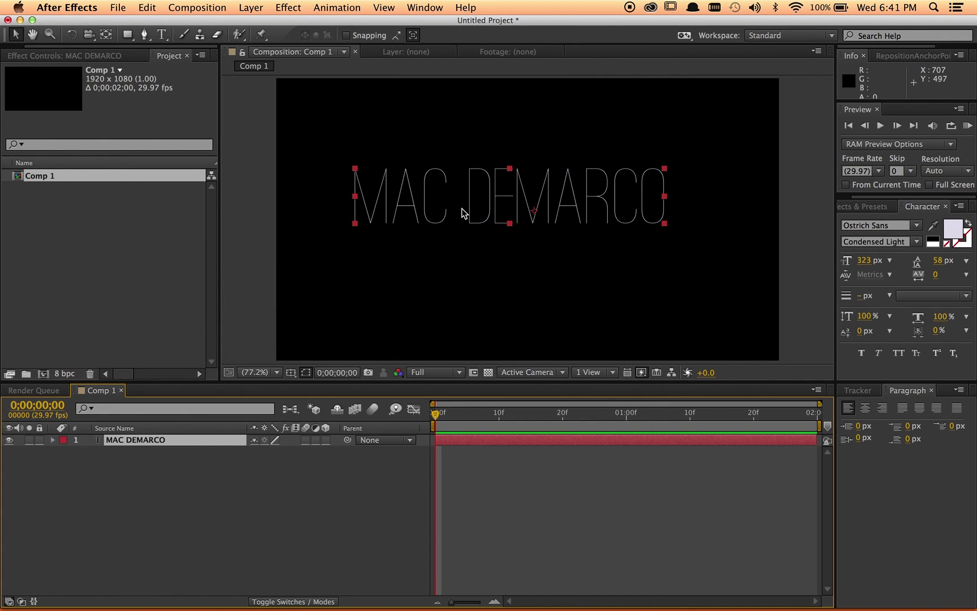
drag(463, 210, 471, 229)
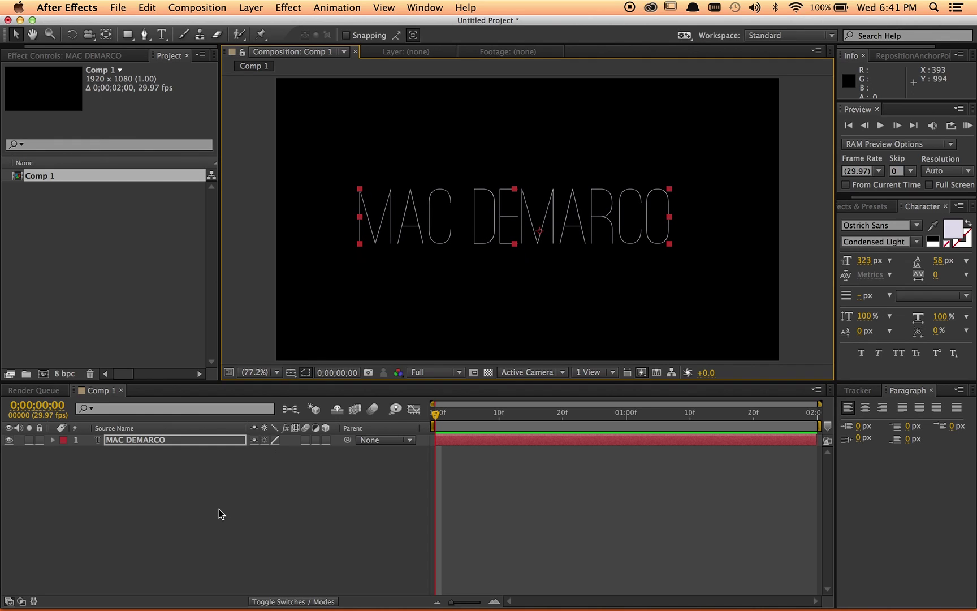
- Expand the MAC DEMARCO layer in the timeline to reveal its Text property group
click(104, 496)
click(122, 441)
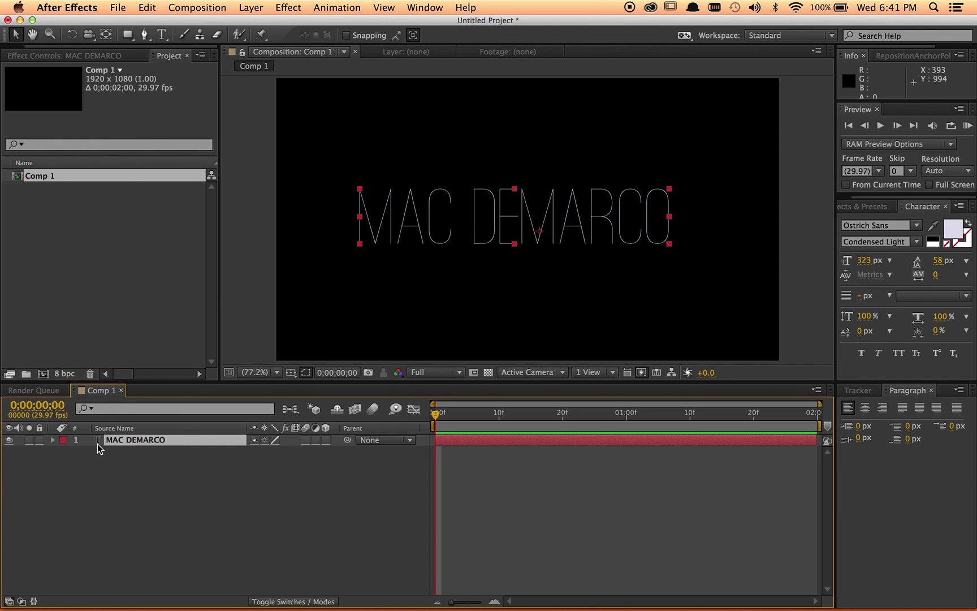
click(51, 441)
click(88, 490)
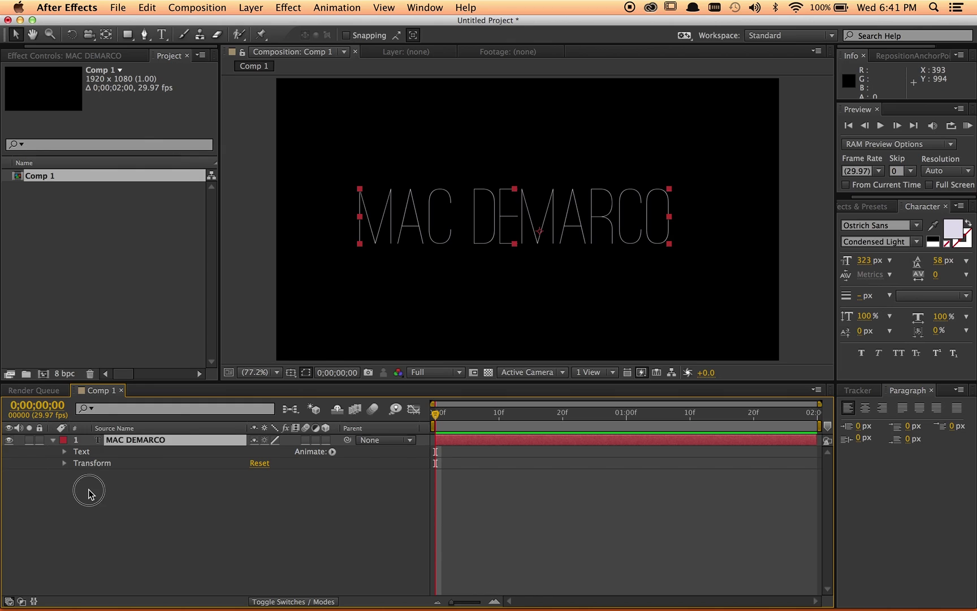
click(64, 451)
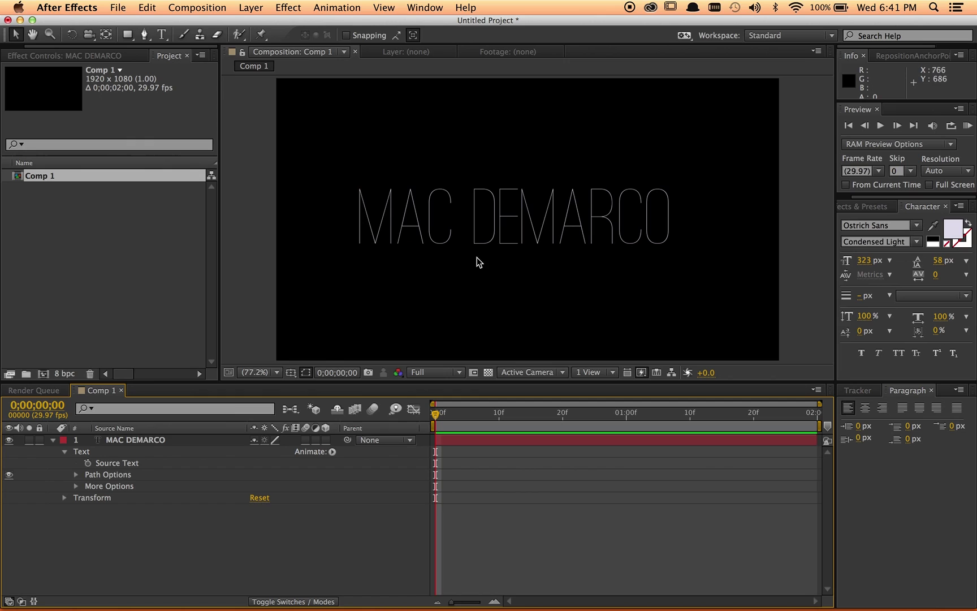
- Add a Position animator to the text and offset Position to 36.0,37.0
click(332, 451)
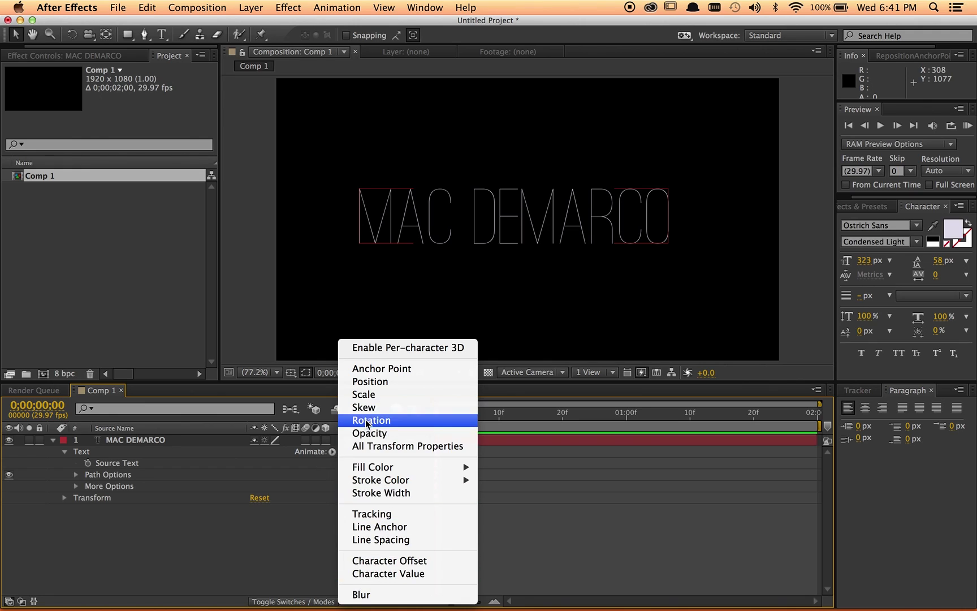
click(367, 382)
click(39, 519)
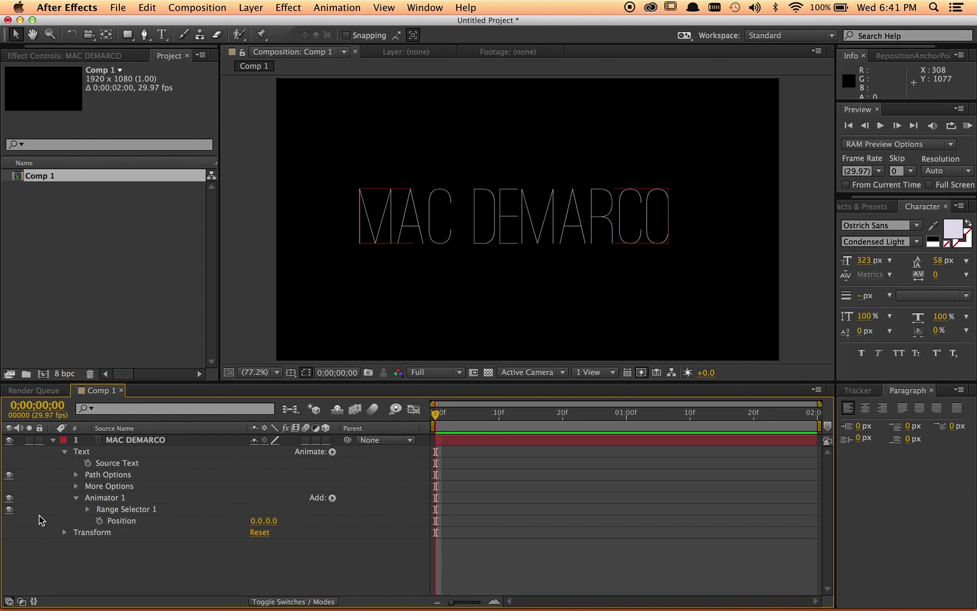
drag(262, 520, 308, 519)
click(203, 553)
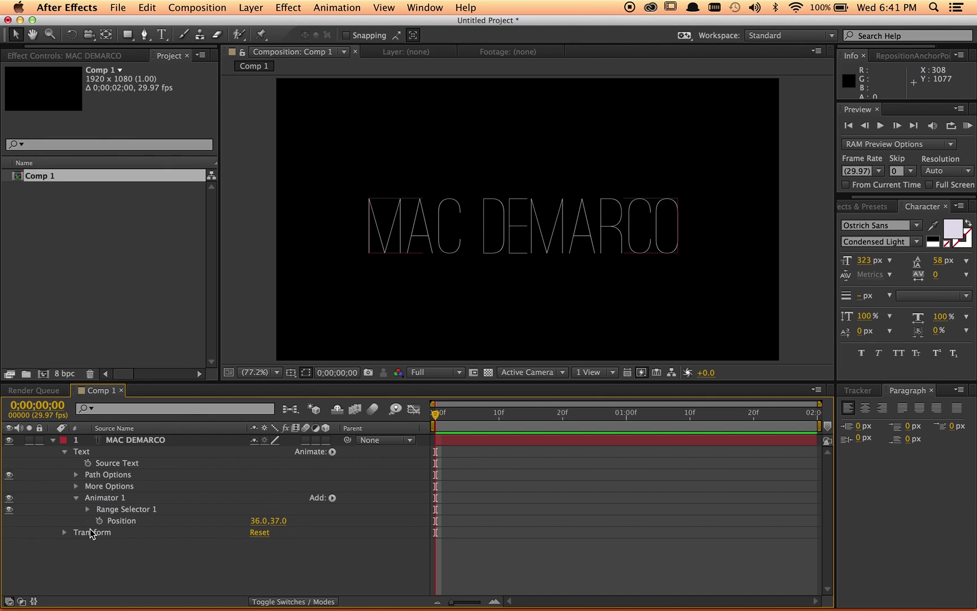
- Set Range Selector 1's End to 0%, then collapse the selector
click(86, 509)
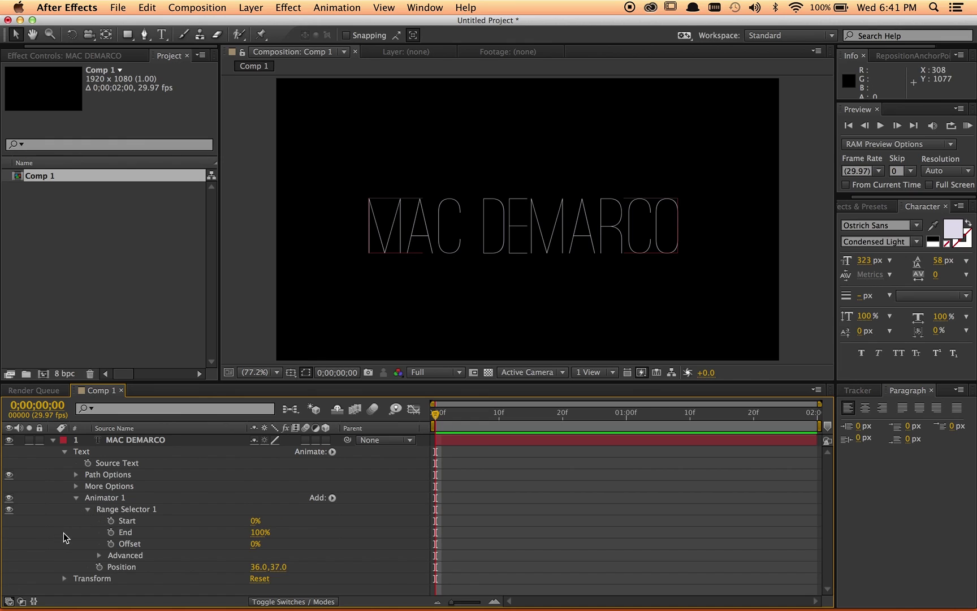
drag(255, 537, 206, 550)
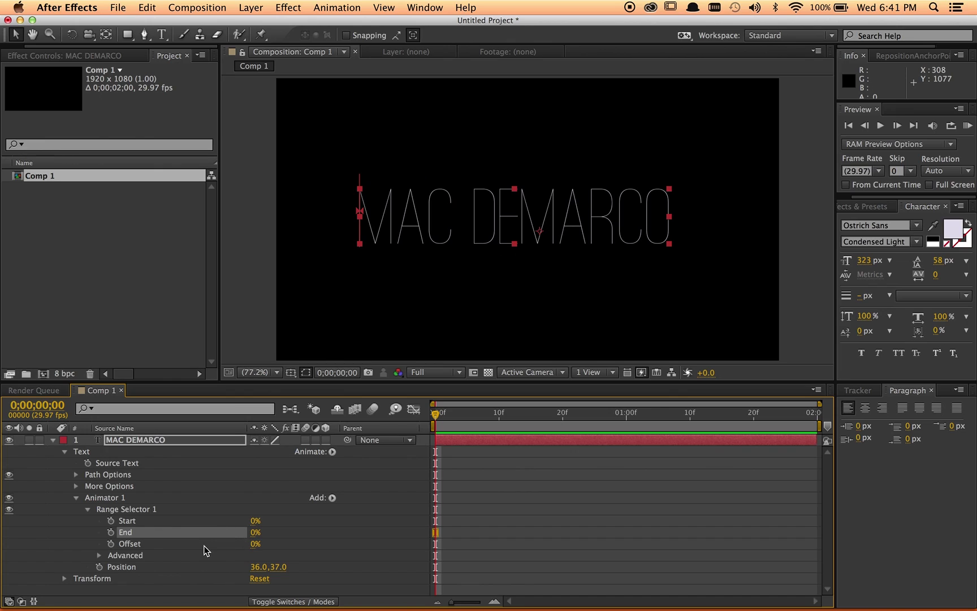
click(54, 538)
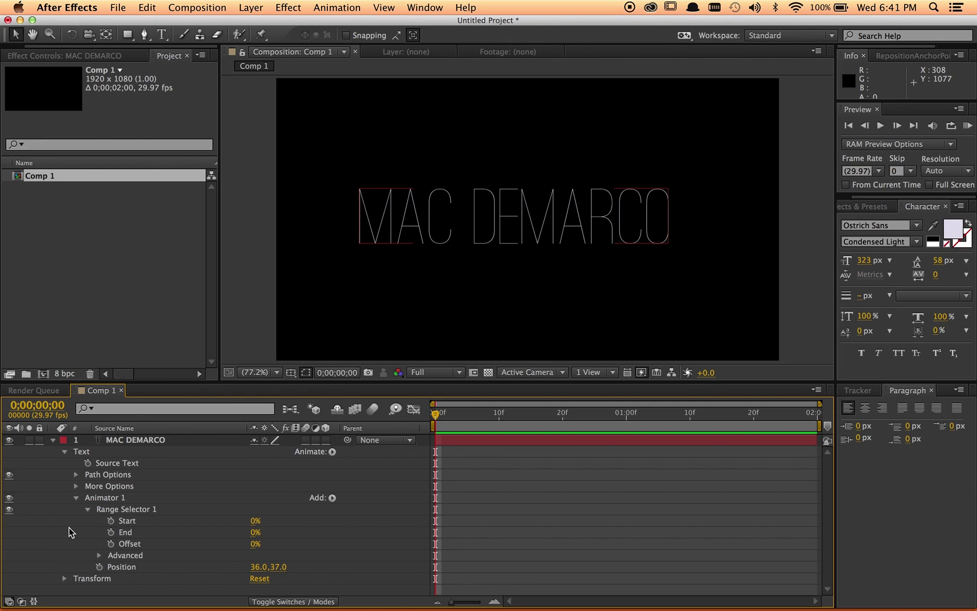
click(87, 510)
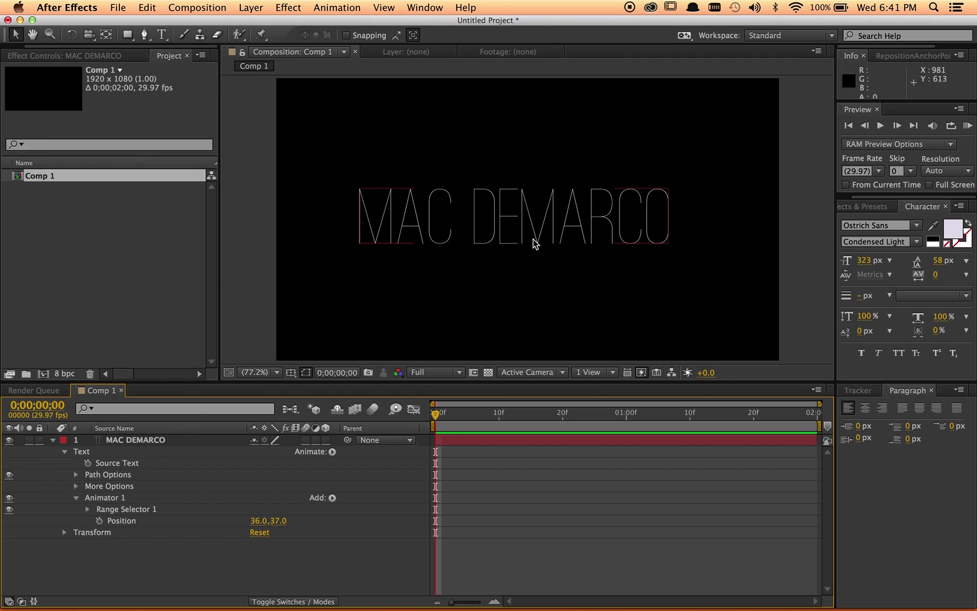
- Add a Wiggly selector to Animator 1 and play a brief preview
click(332, 498)
mouse_move(347, 512)
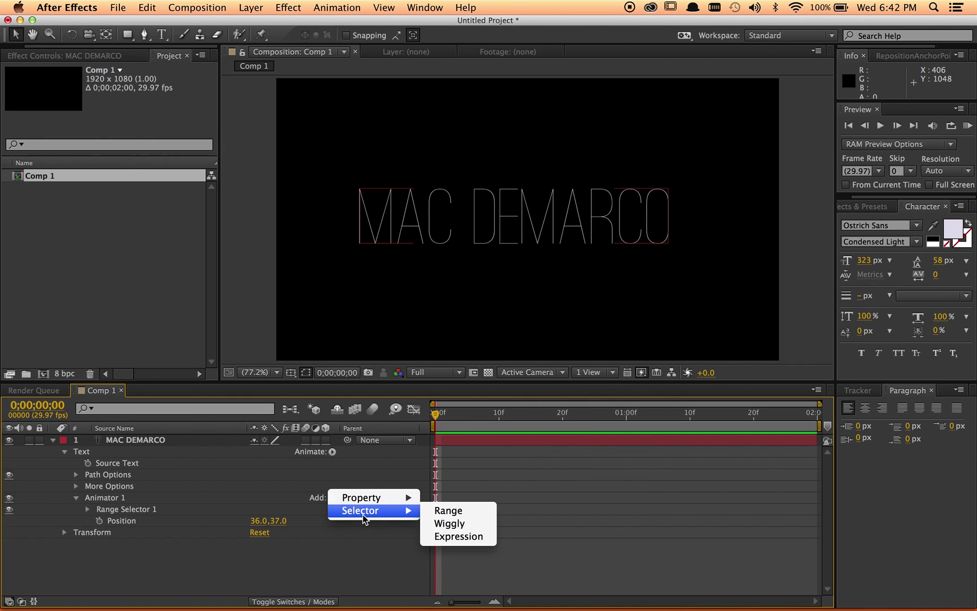
click(449, 524)
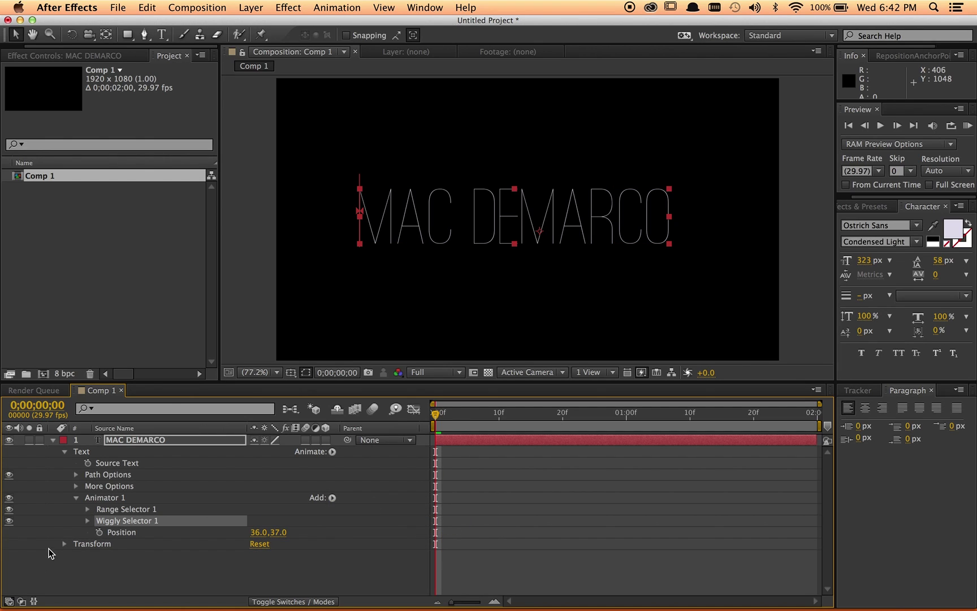
click(48, 564)
key(space)
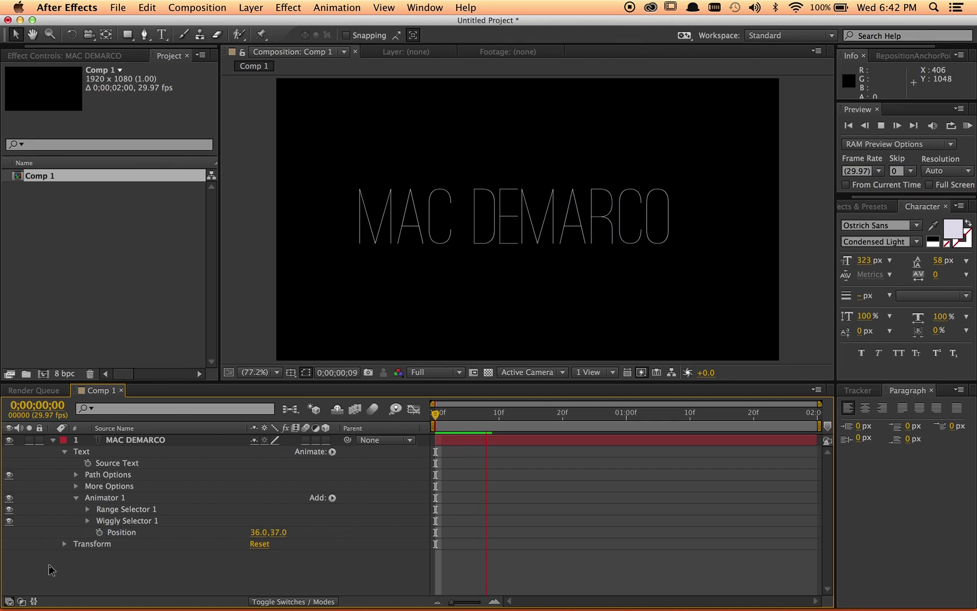
key(space)
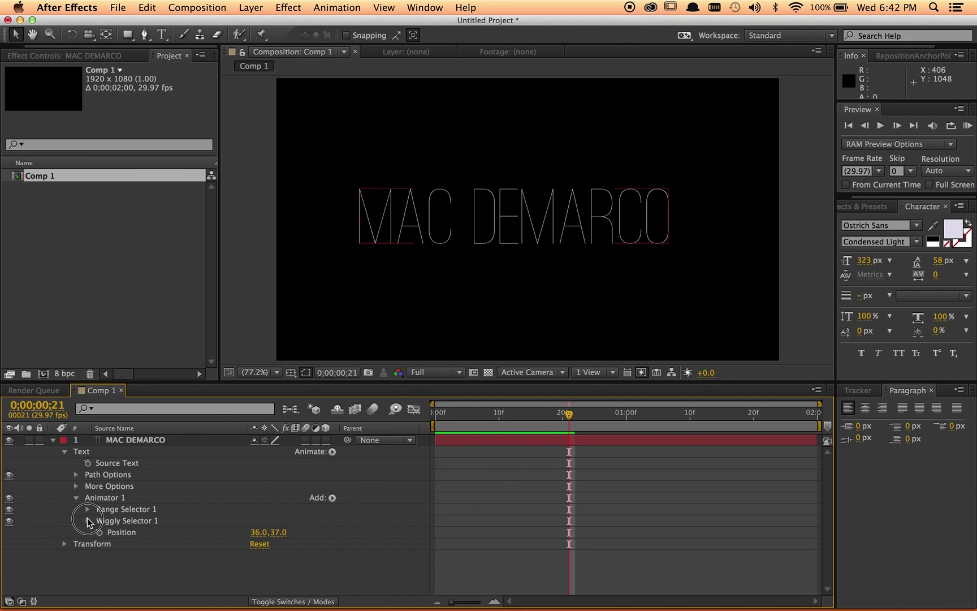
- Open Wiggly Selector 1 and try Wiggles/Second at 29
click(87, 520)
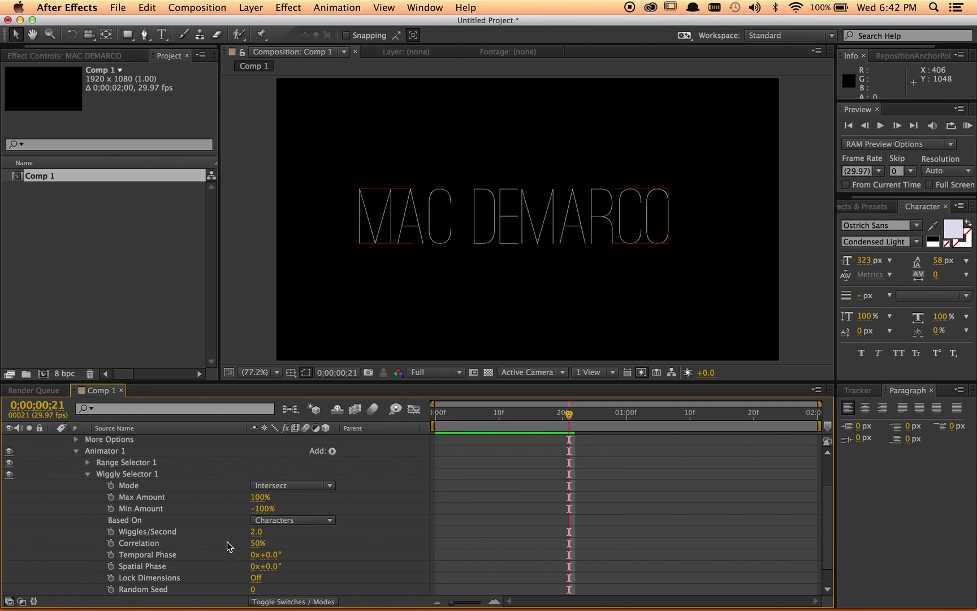
click(255, 532)
text(29)
key(Return)
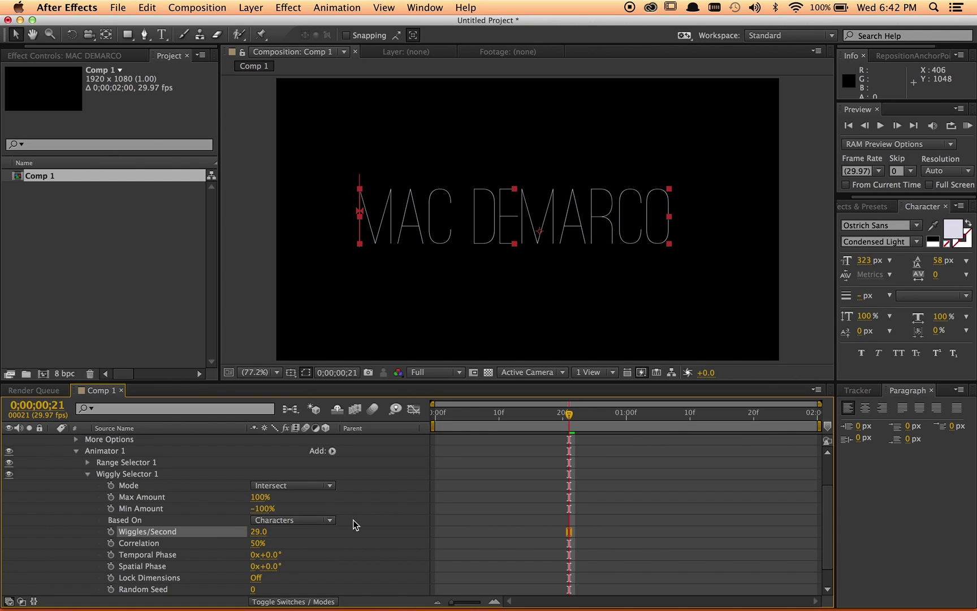
click(81, 455)
- Raise Range Selector 1's End to 100% and preview the jittering letters
click(87, 463)
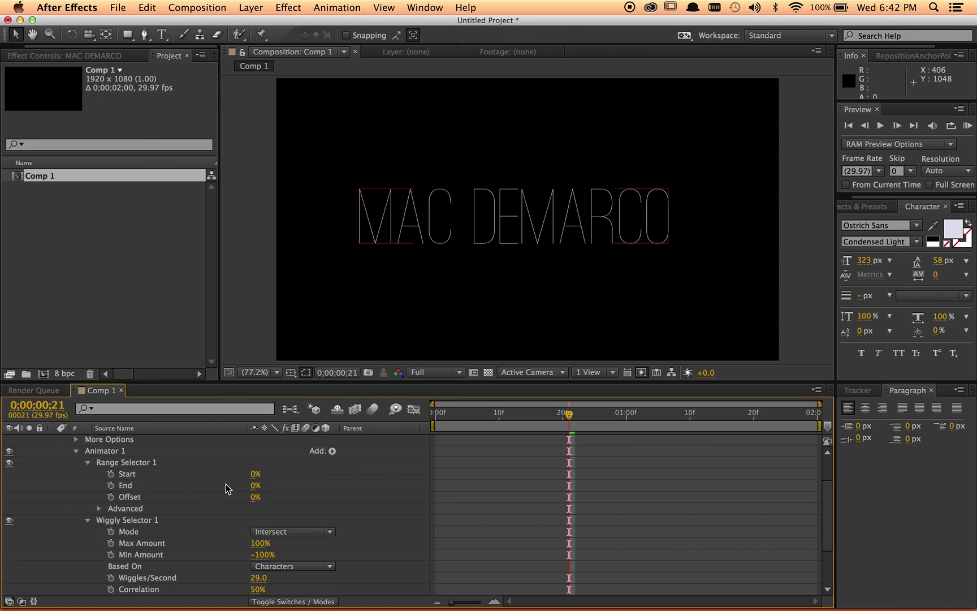
drag(256, 488, 392, 491)
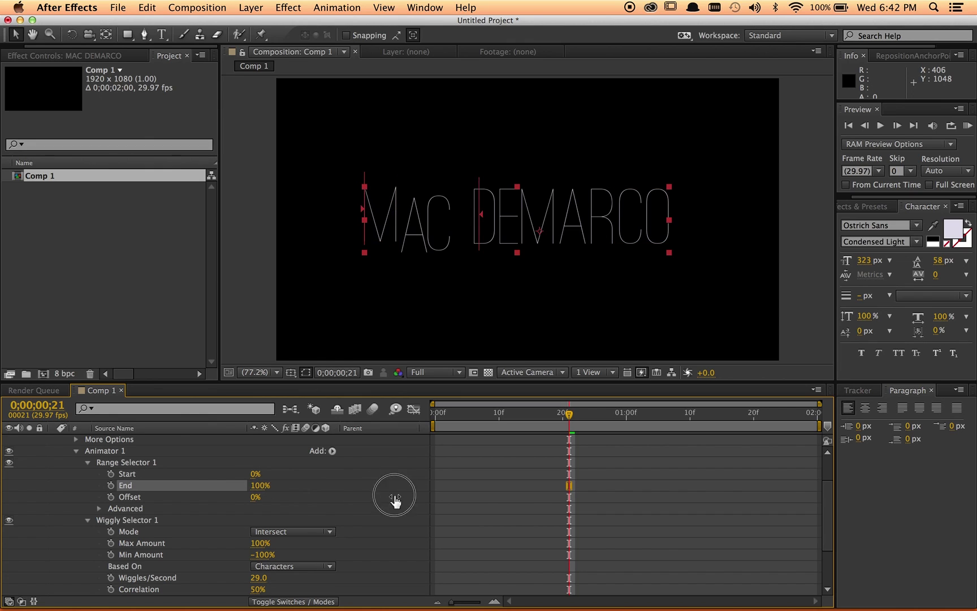
click(364, 515)
key(KP_0)
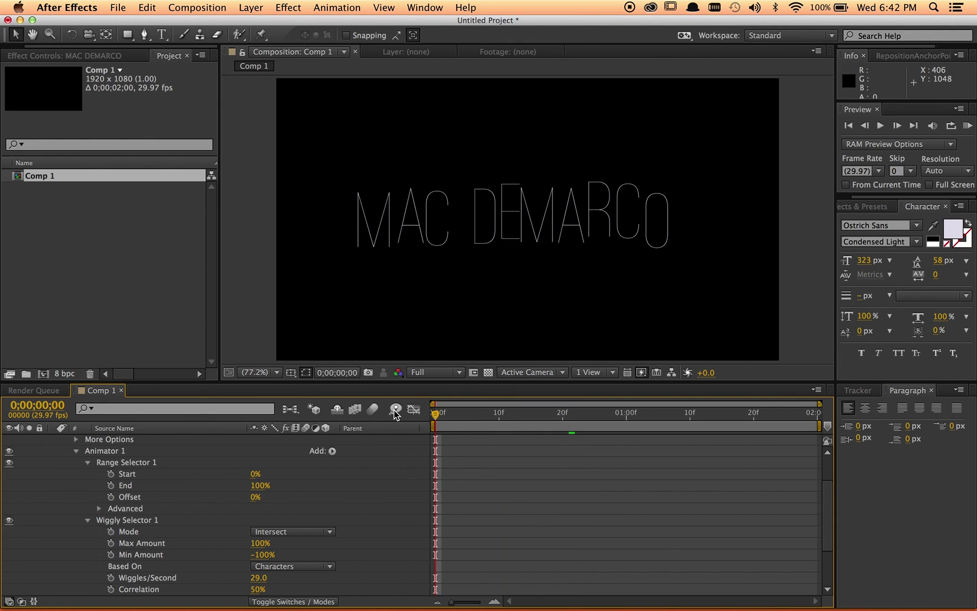
key(space)
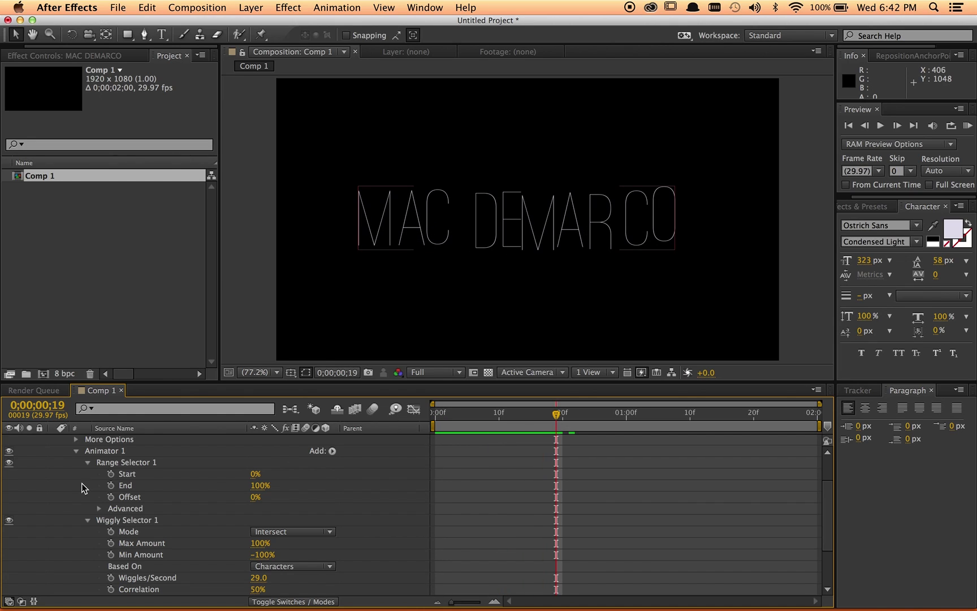
- Return Wiggles/Second to 2.0 and preview the animation from the start
click(257, 581)
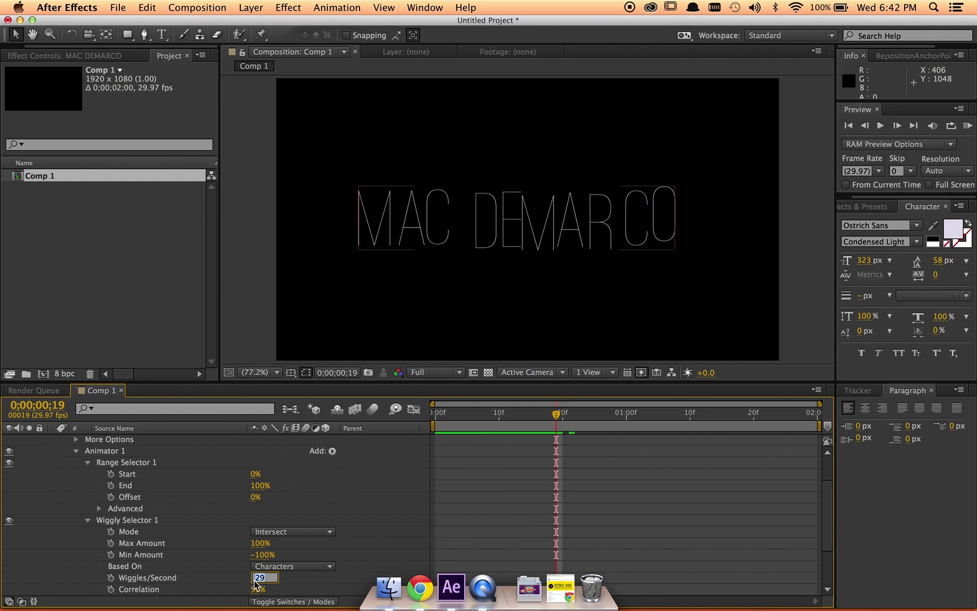
click(398, 497)
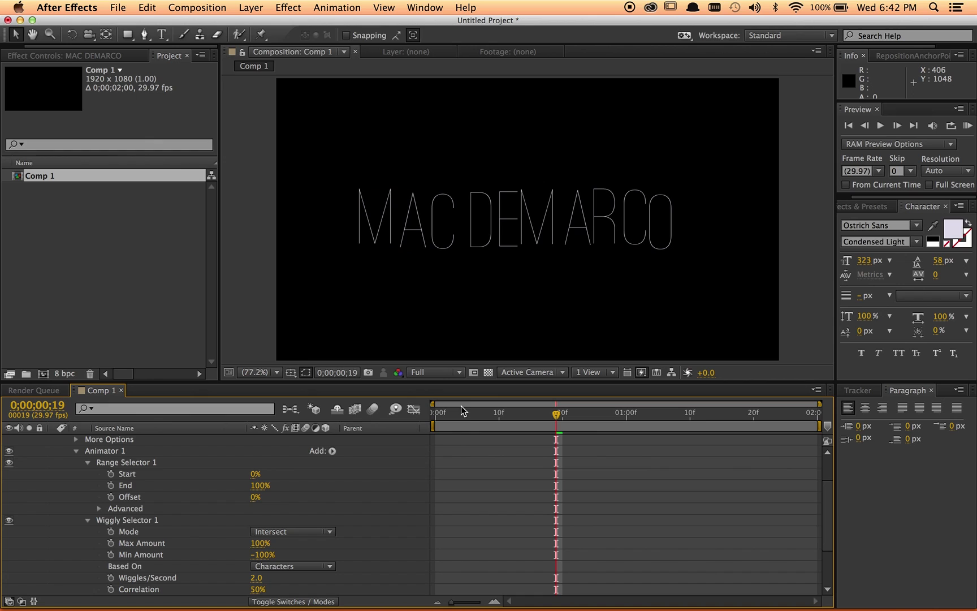
key(KP_0)
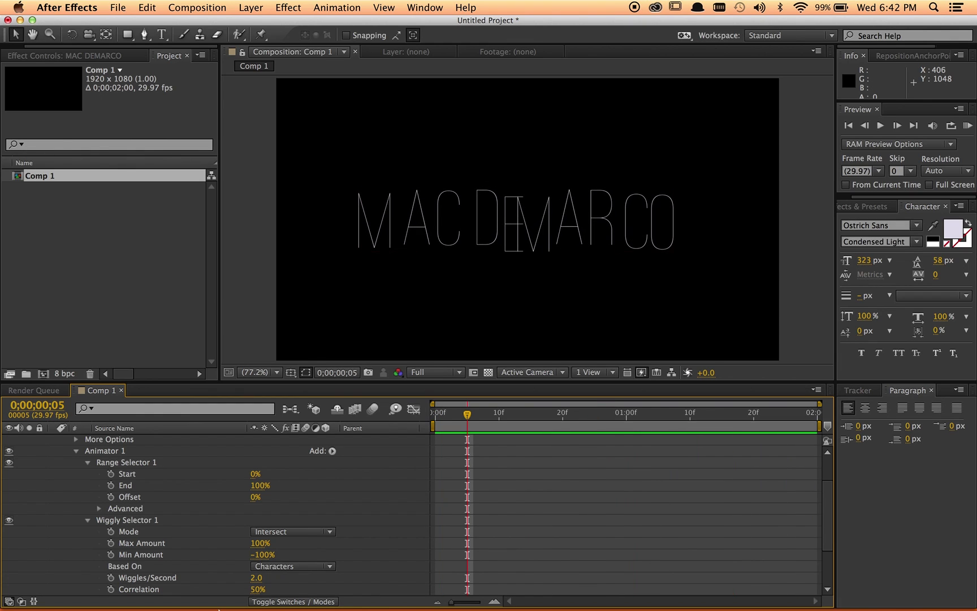
click(433, 603)
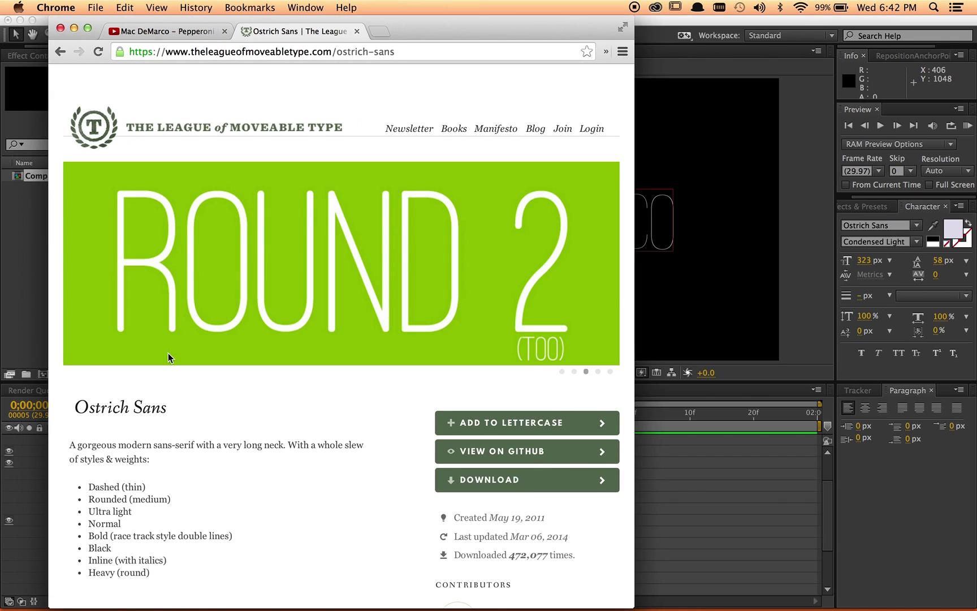
click(141, 30)
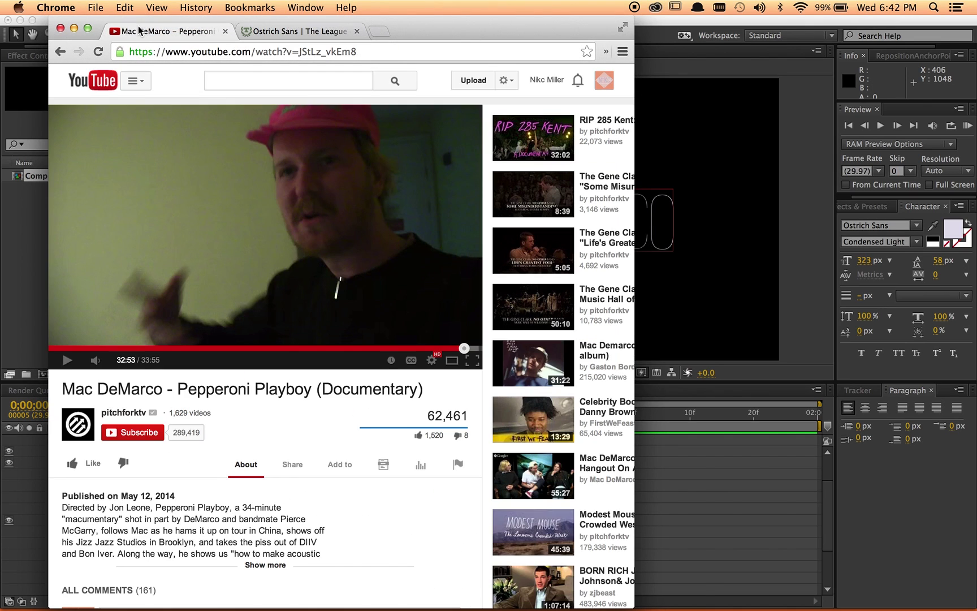
click(58, 347)
drag(58, 346, 40, 350)
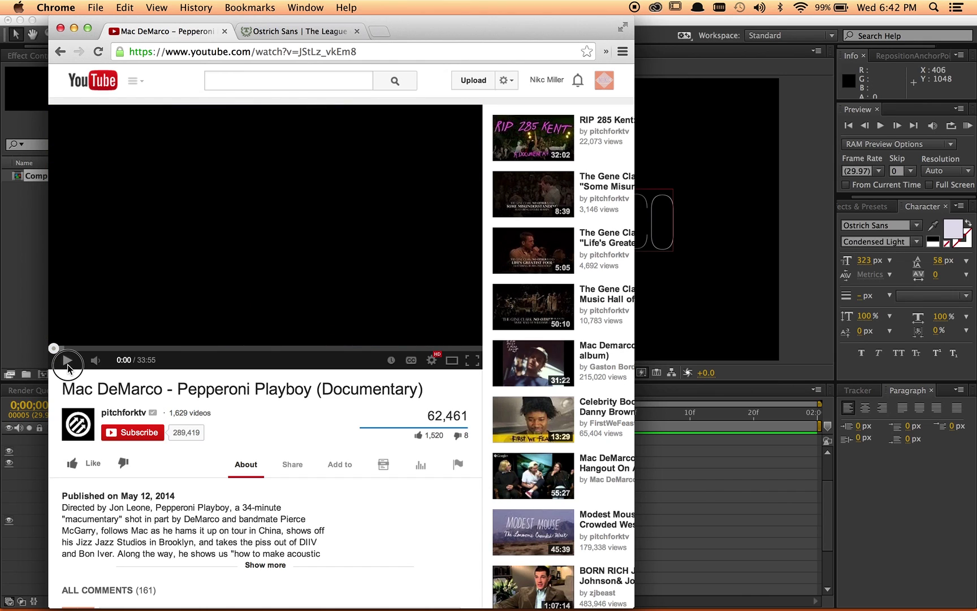
- Play the documentary, pause it at 0:11, and return to After Effects
click(66, 365)
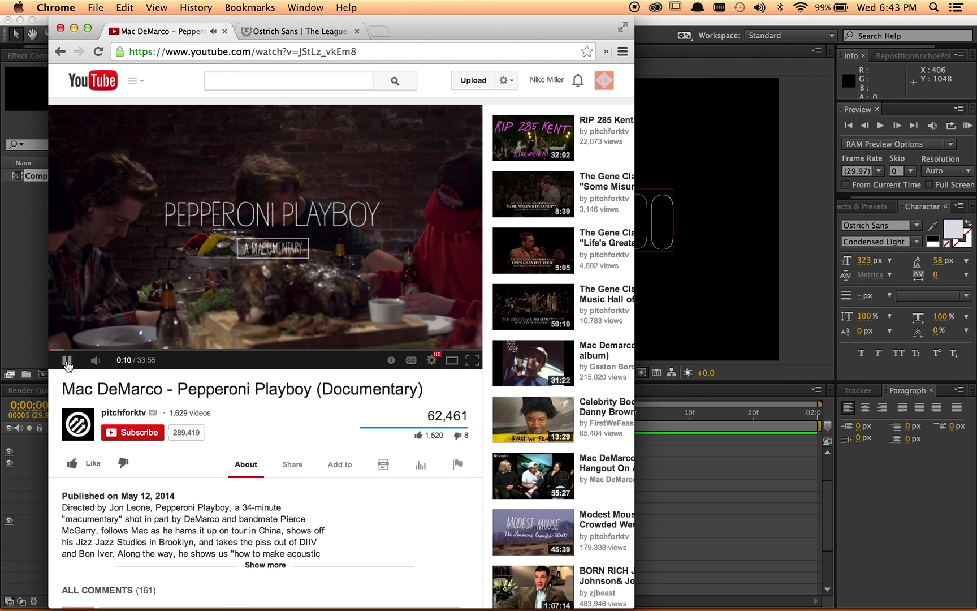
click(67, 361)
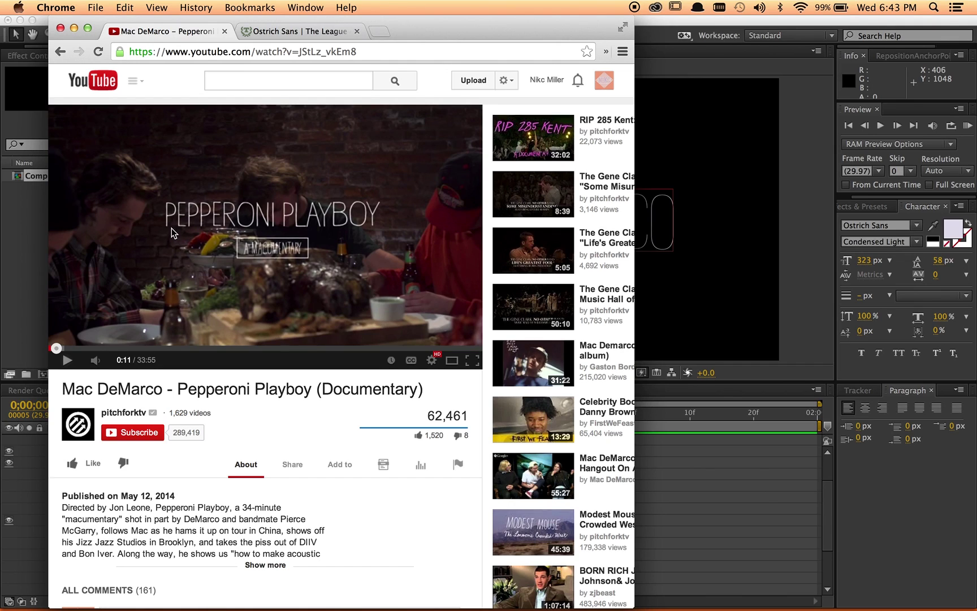
click(75, 30)
- Preview the jittering letters, then nest Comp 1 into a new composition, Comp 2
click(510, 465)
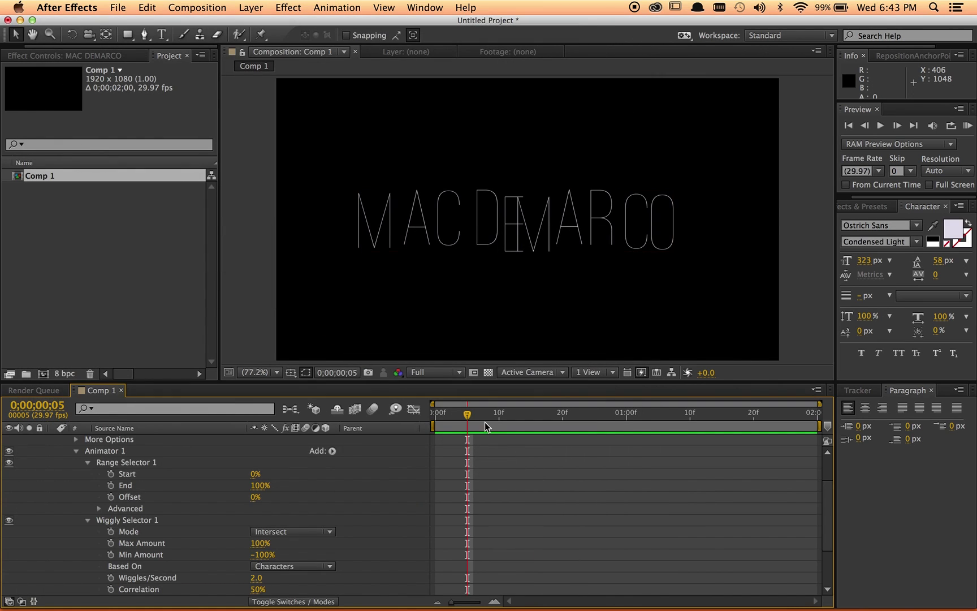
key(space)
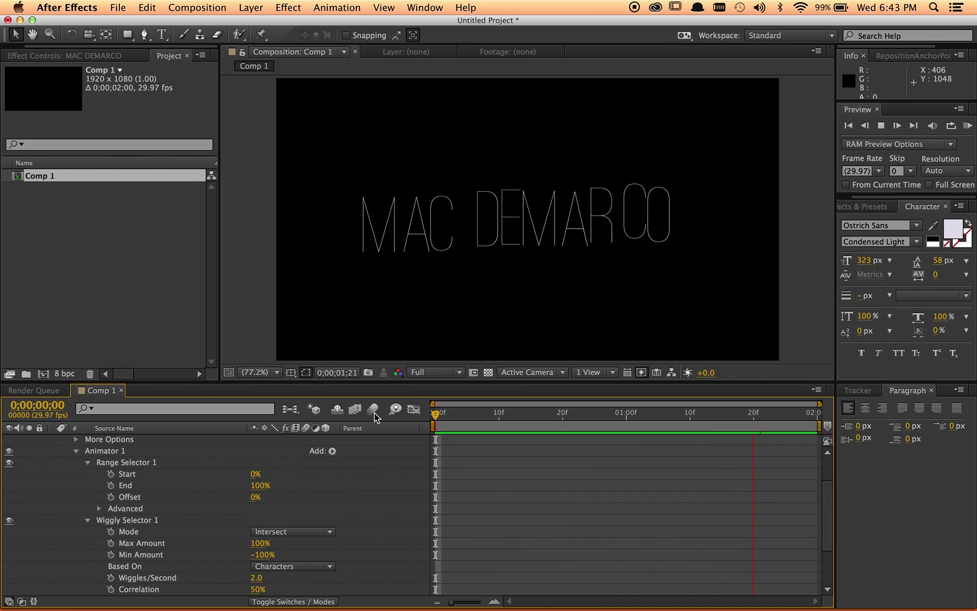
key(space)
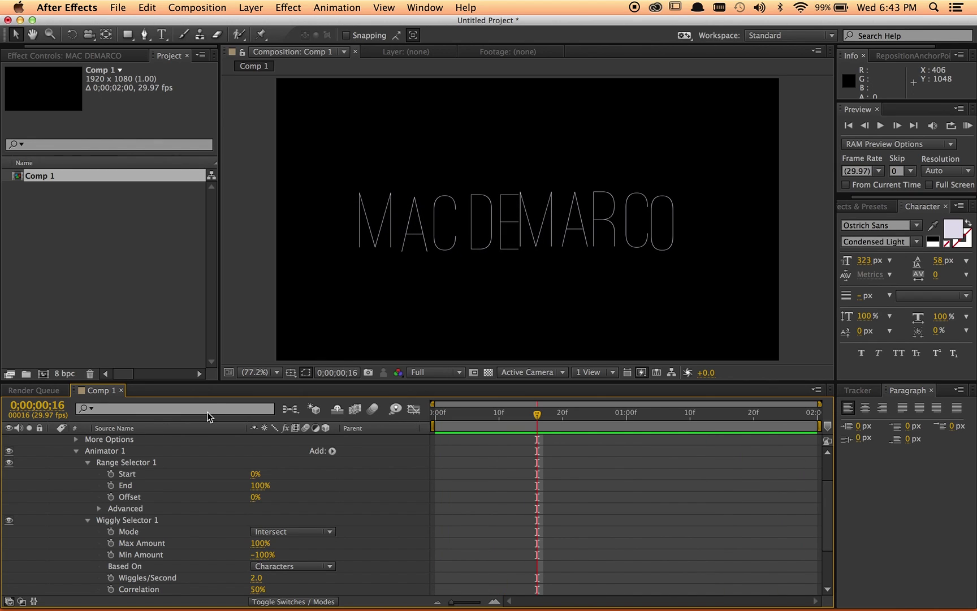
drag(17, 177, 42, 375)
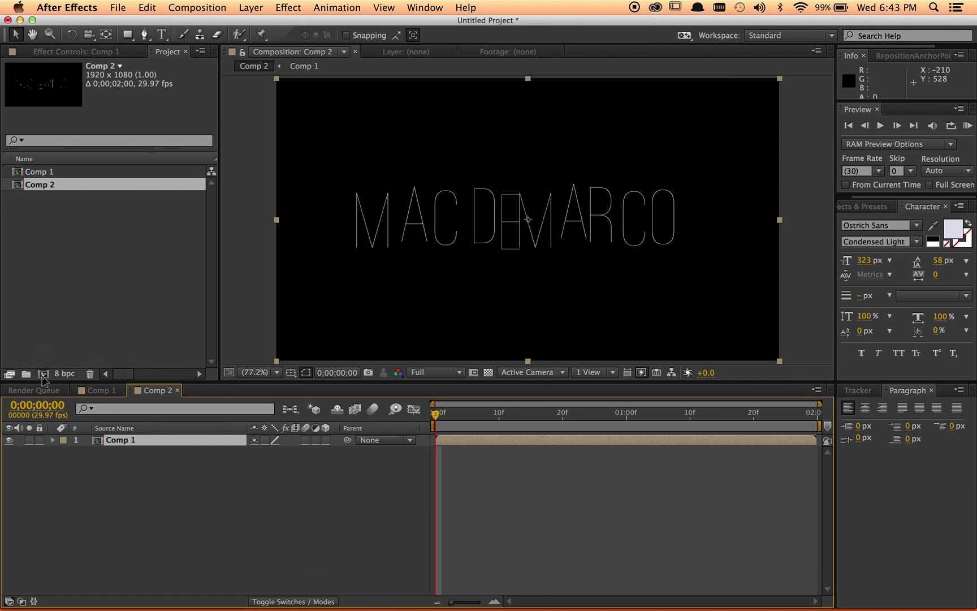
click(170, 501)
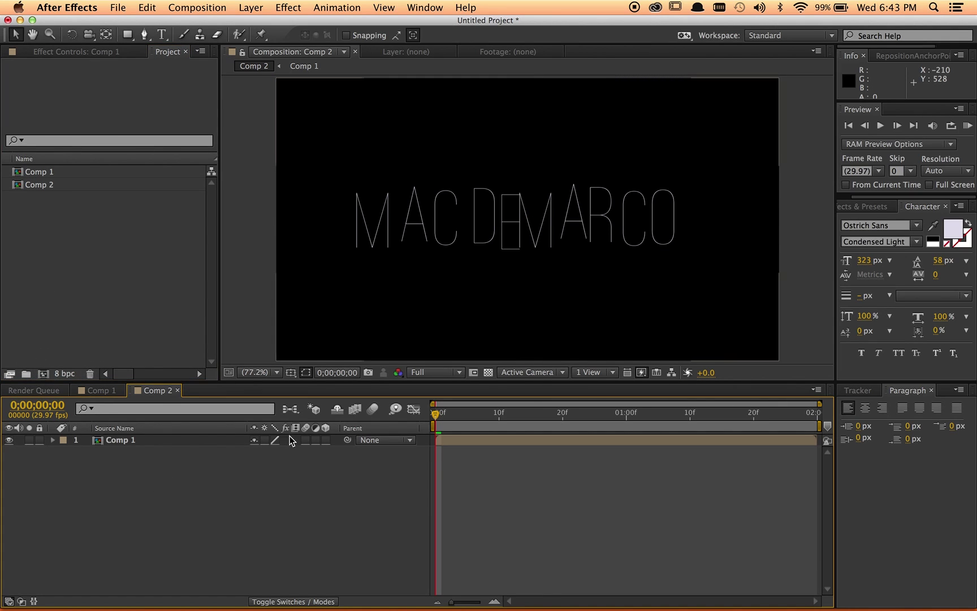
- Apply Posterize Time from Effects & Presets to the nested Comp 1 layer and preview it
click(144, 441)
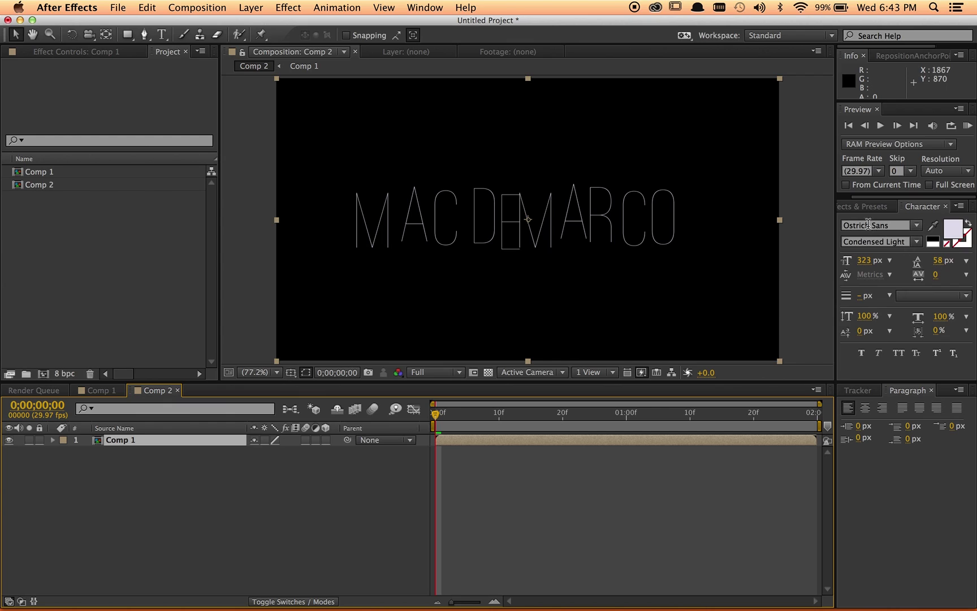
click(858, 206)
click(875, 220)
text(p)
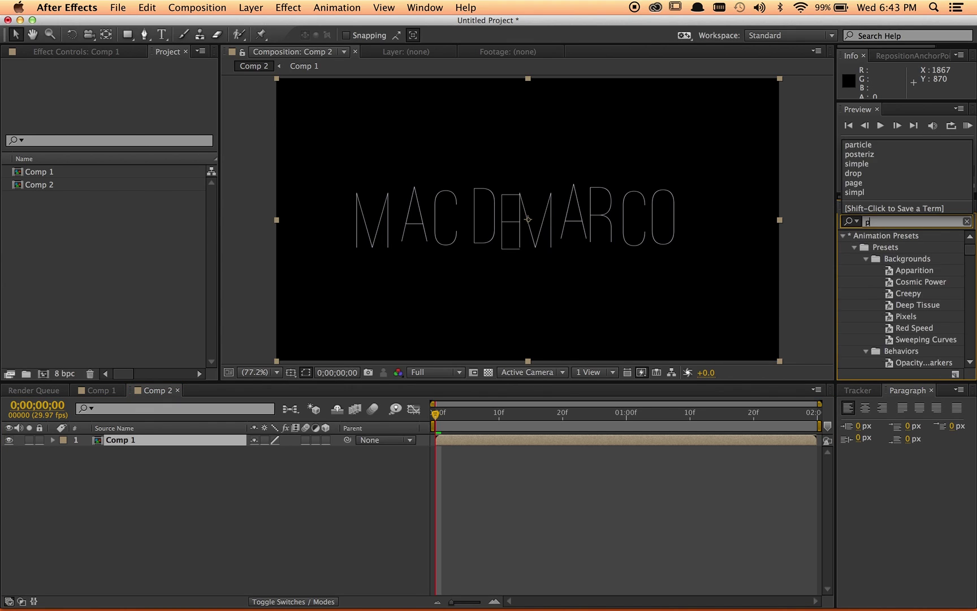
text(oster)
drag(909, 270, 558, 440)
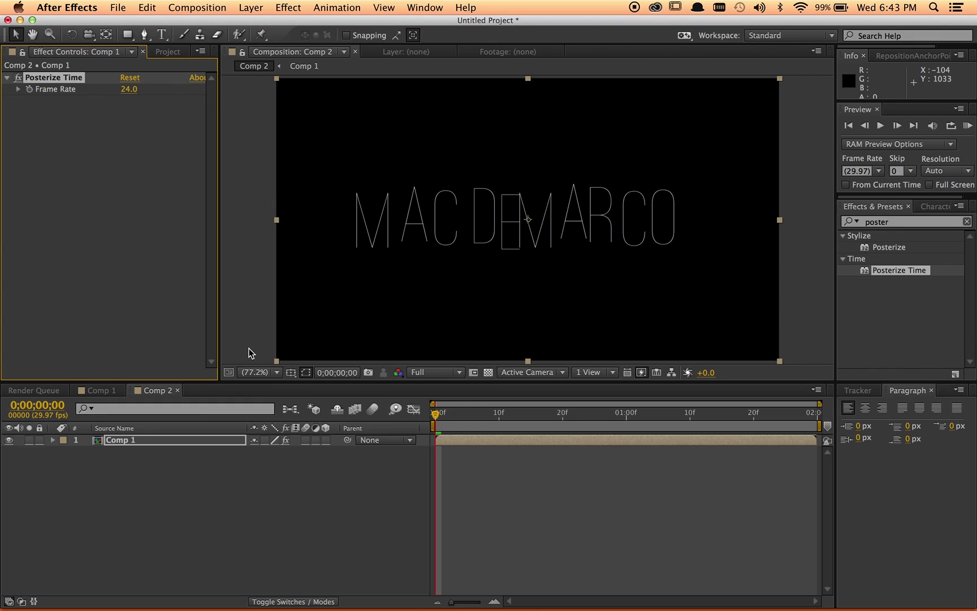
click(336, 514)
key(space)
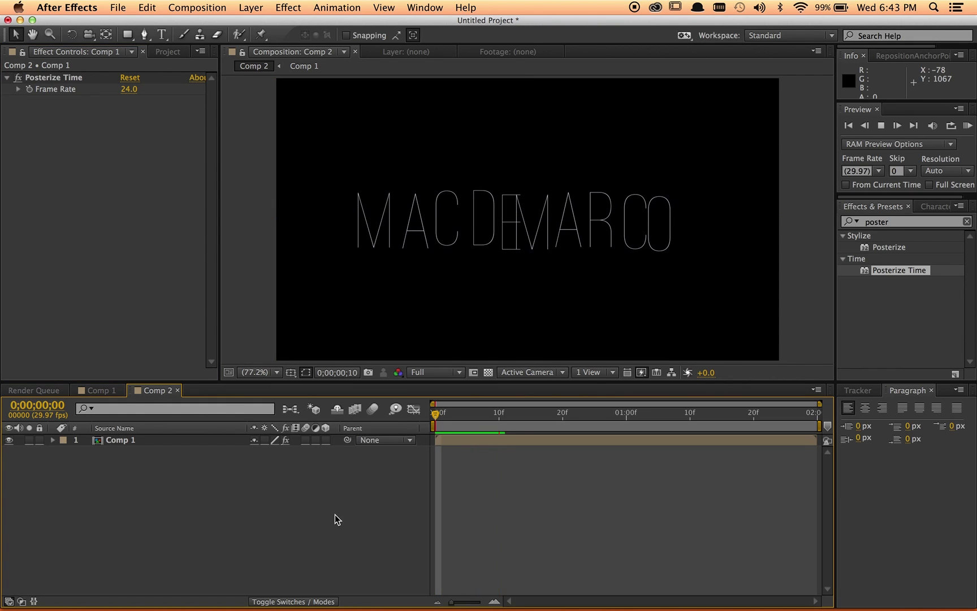
key(space)
key(space)
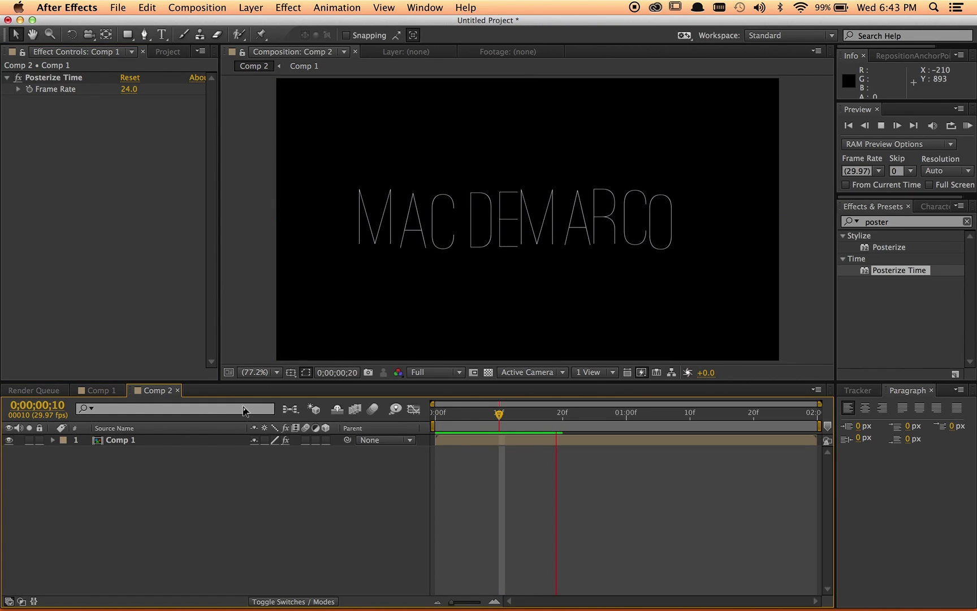
- Set the Posterize Time frame rate to 6 fps and preview the choppier result
click(130, 90)
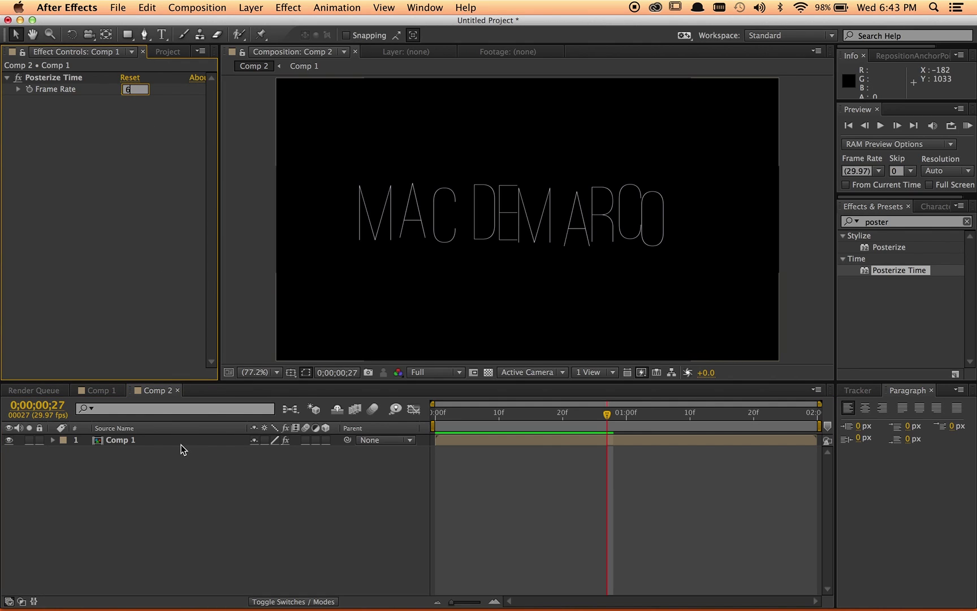
click(188, 469)
key(space)
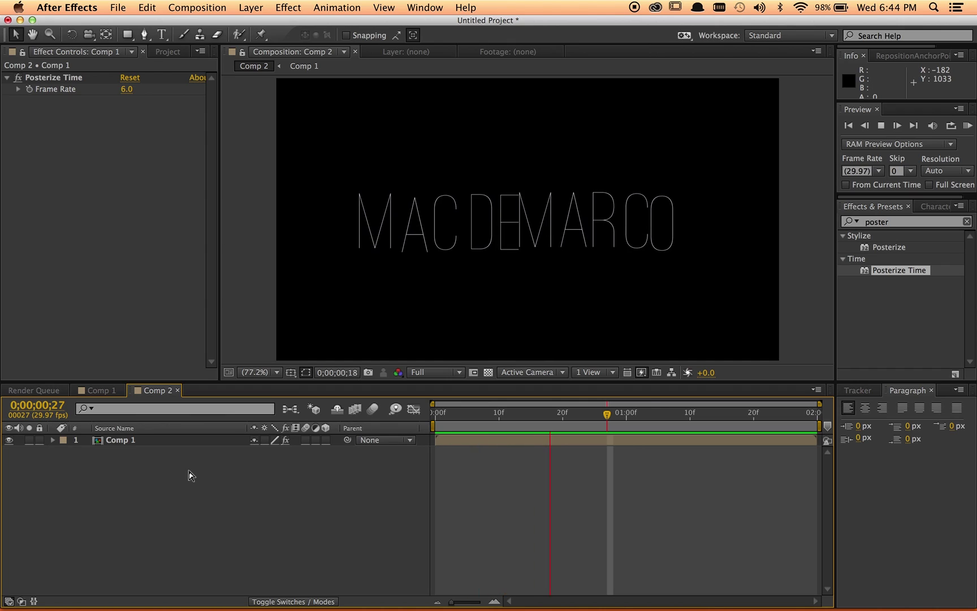
key(space)
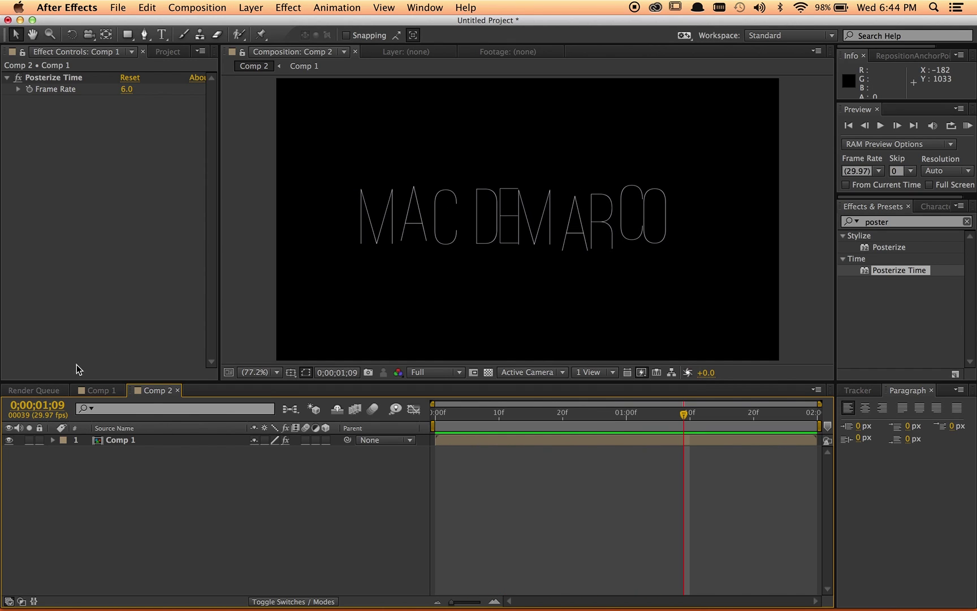
- In Comp 1, set the text animator's Position to 36.0, 0.0
click(93, 391)
scroll(91, 543, down, 3)
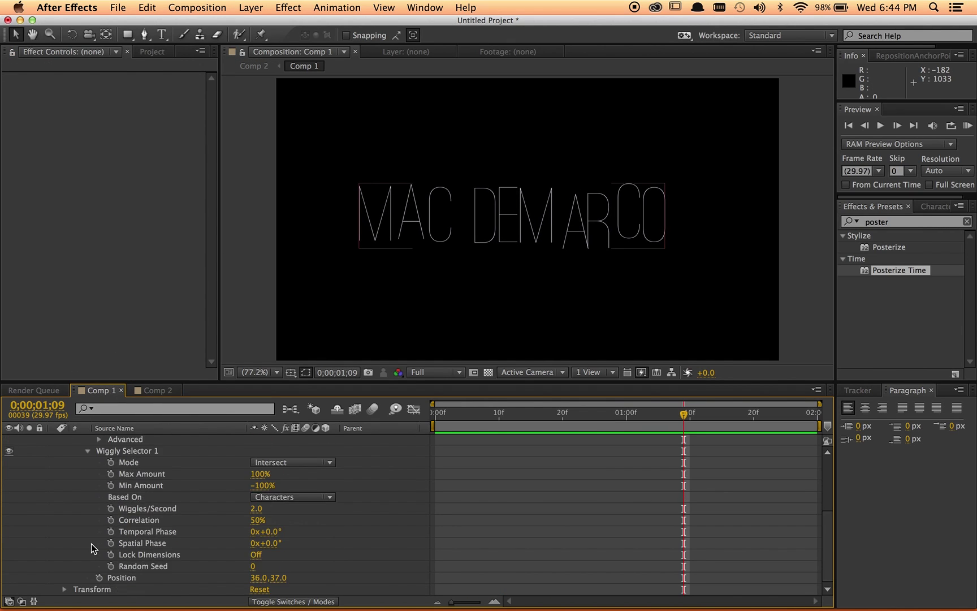
click(254, 578)
key(Return)
click(280, 579)
key(Return)
- Preview the sideways-only jitter in Comp 1, then preview it in Comp 2
key(space)
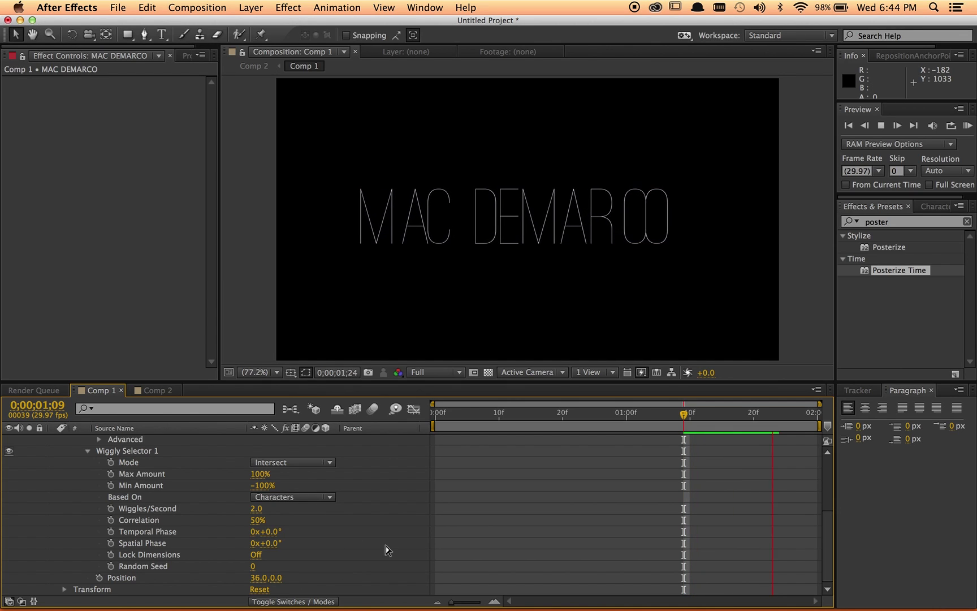
click(152, 392)
key(space)
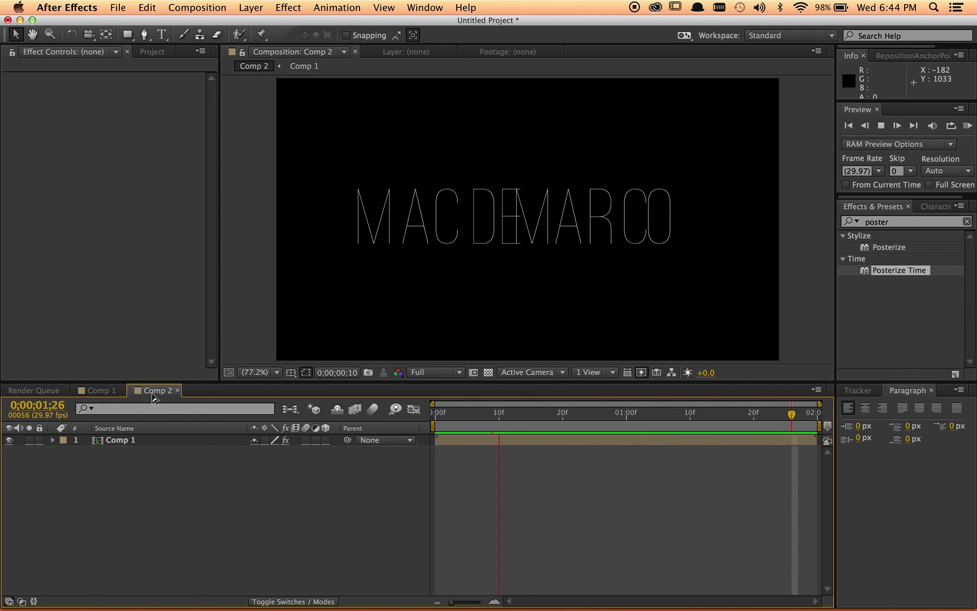
- Return to Comp 1 and preview the sideways-jittering MAC DEMARCO letters from the start
key(space)
click(94, 391)
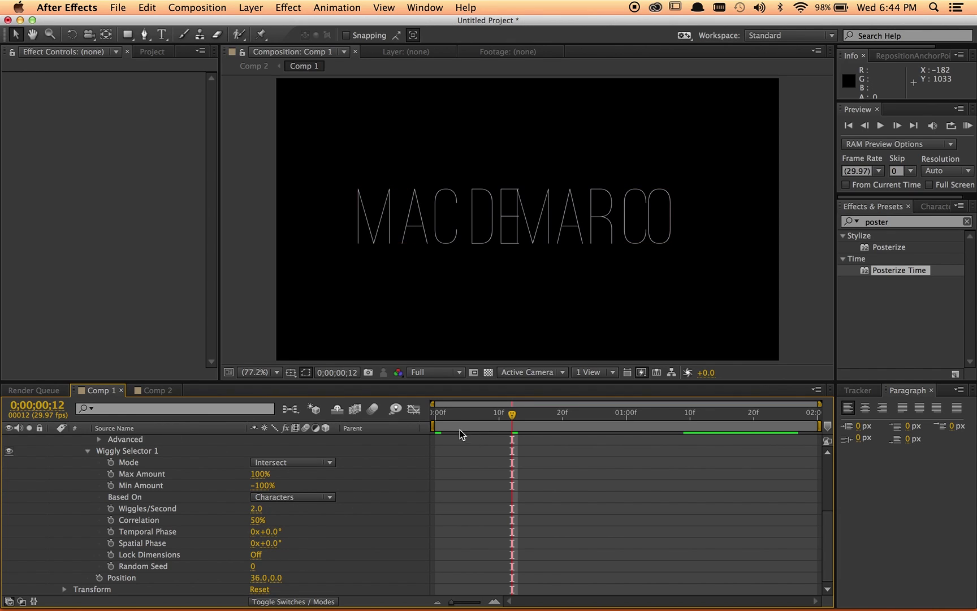
key(KP_0)
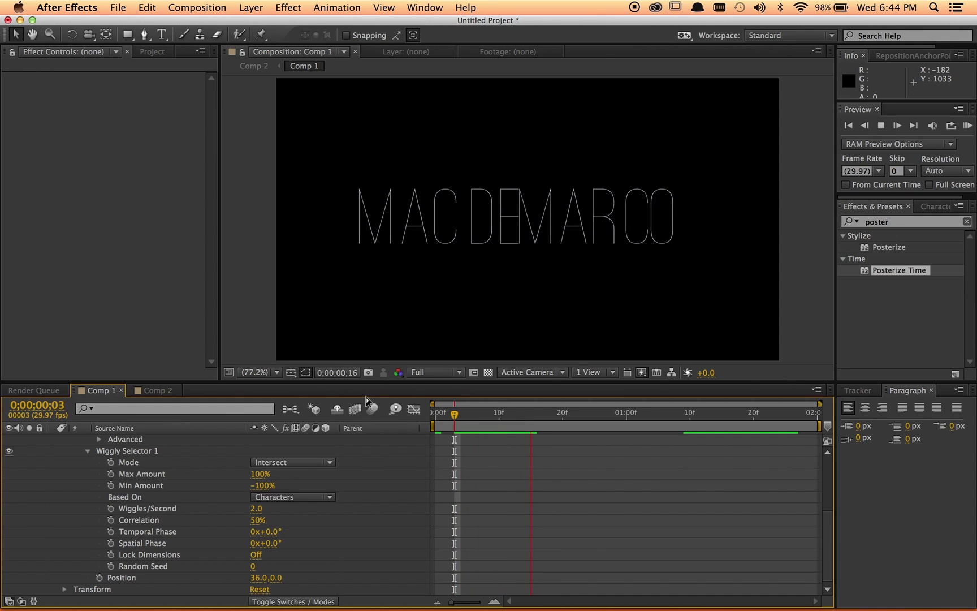
key(space)
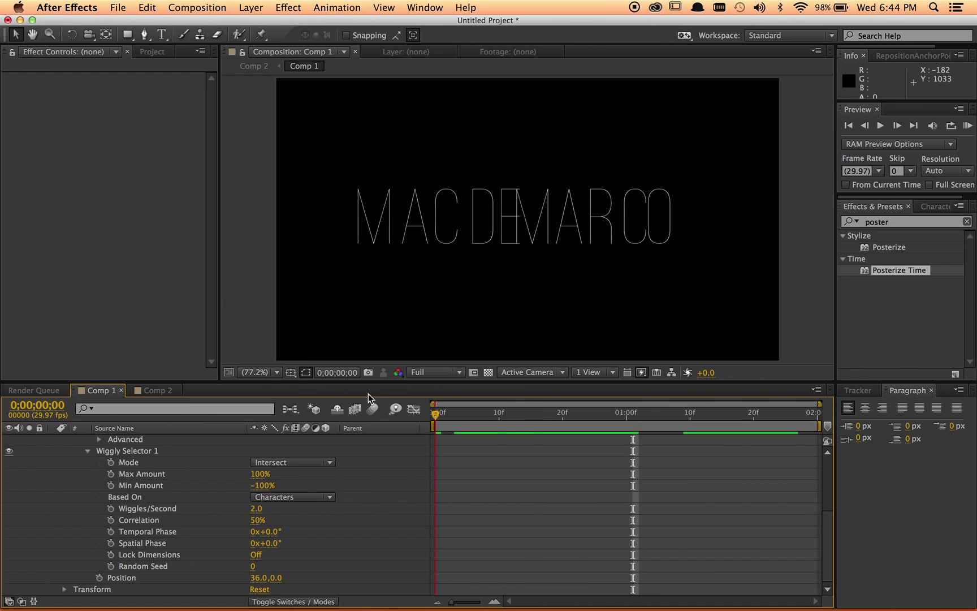
key(KP_0)
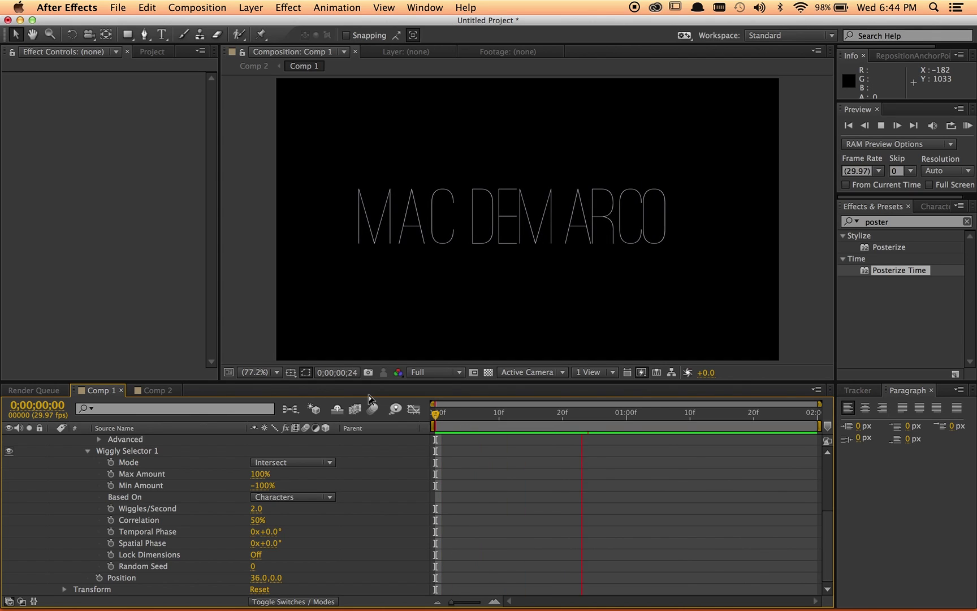
key(space)
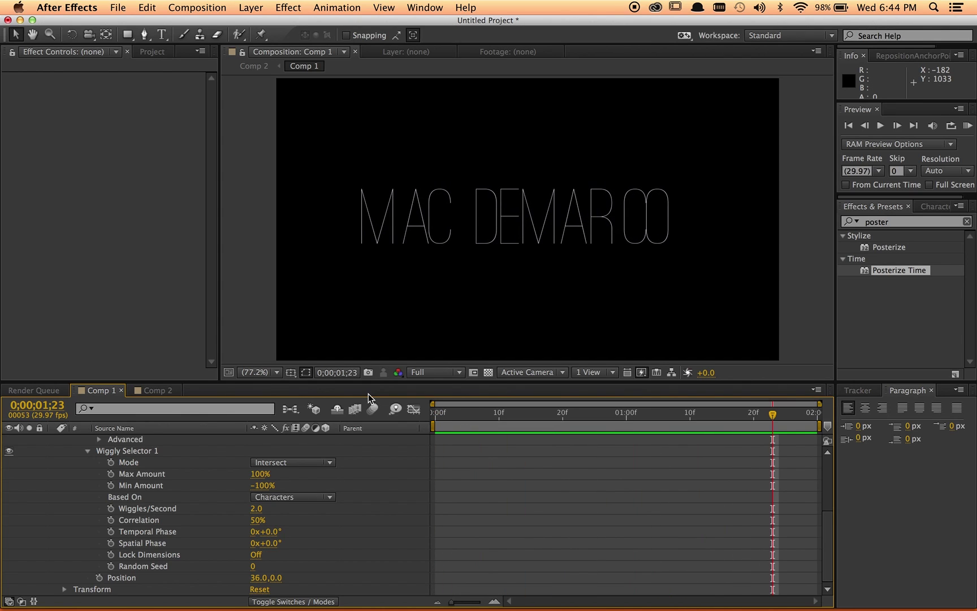
- Collapse the MAC DEMARCO layer, preview Comp 1, then play Comp 2's posterized animation
scroll(66, 478, up, 5)
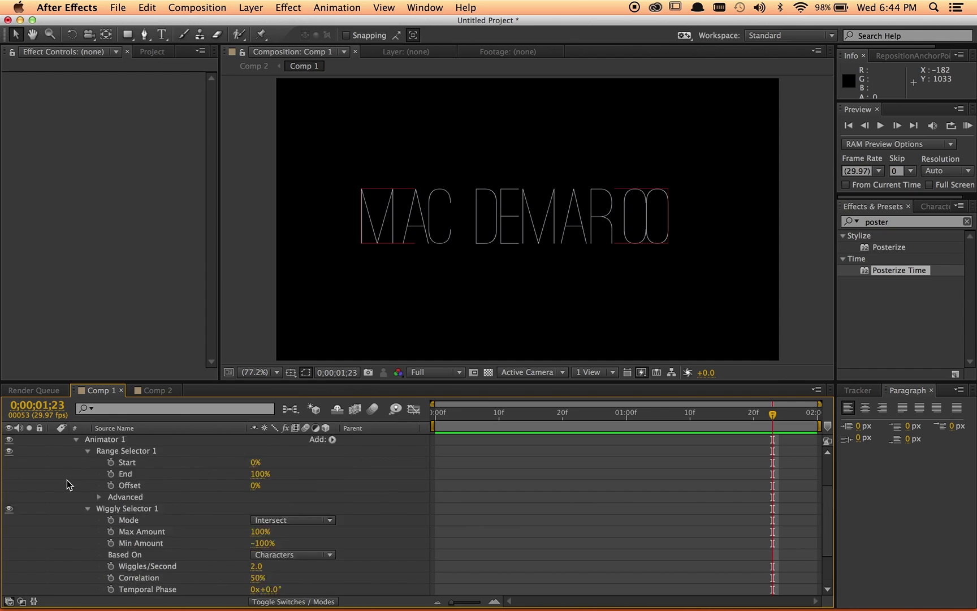
click(52, 440)
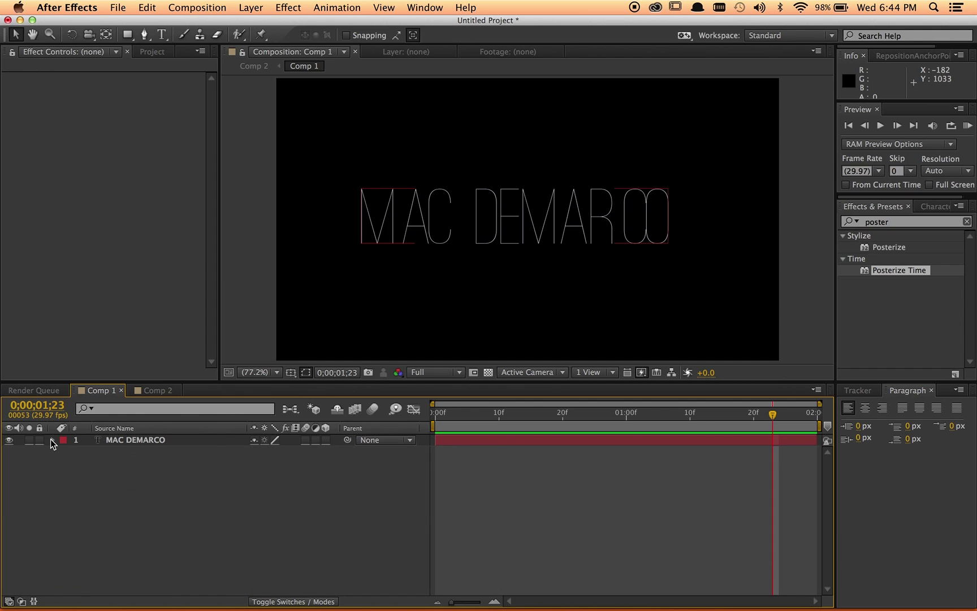
key(space)
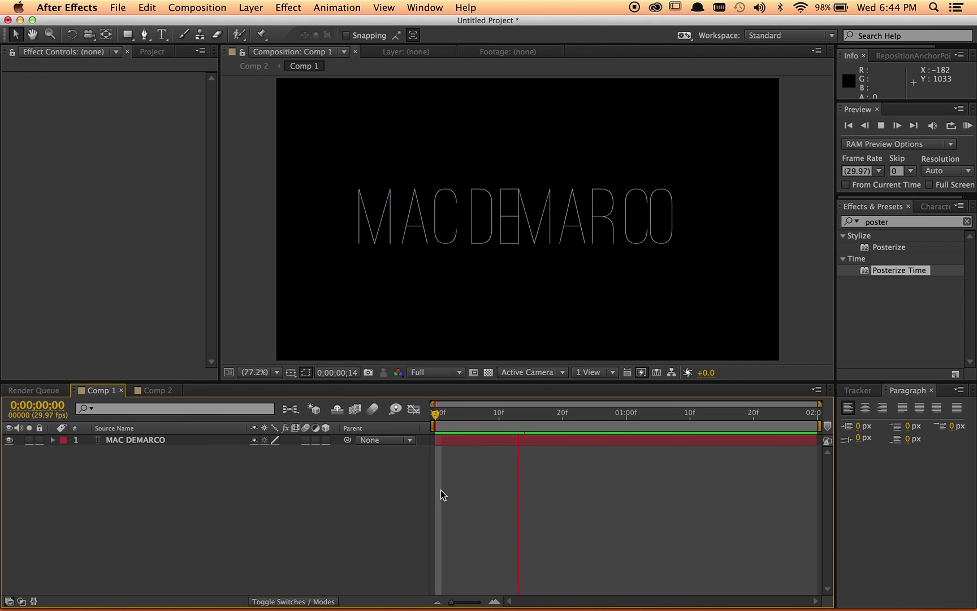
key(space)
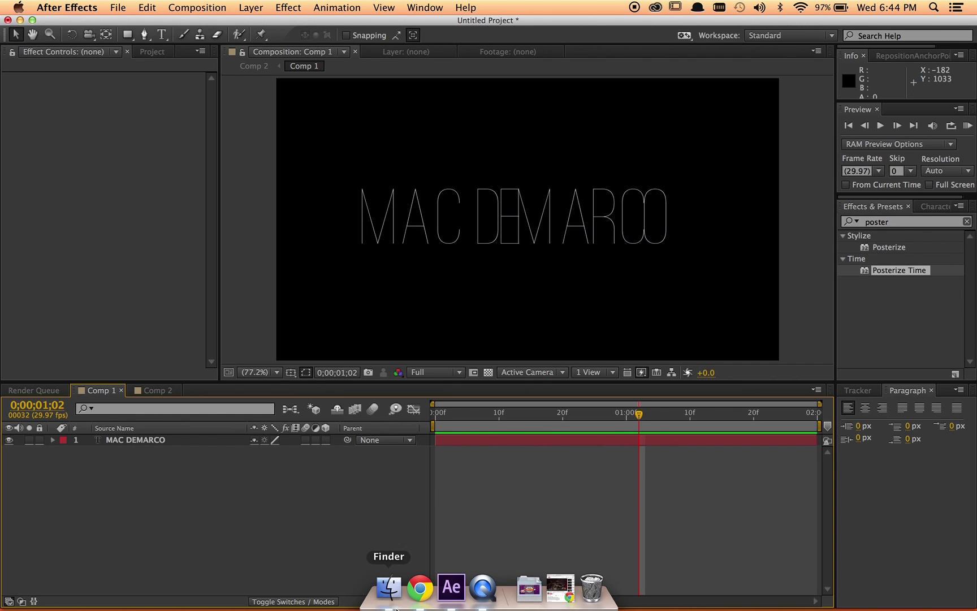
click(151, 392)
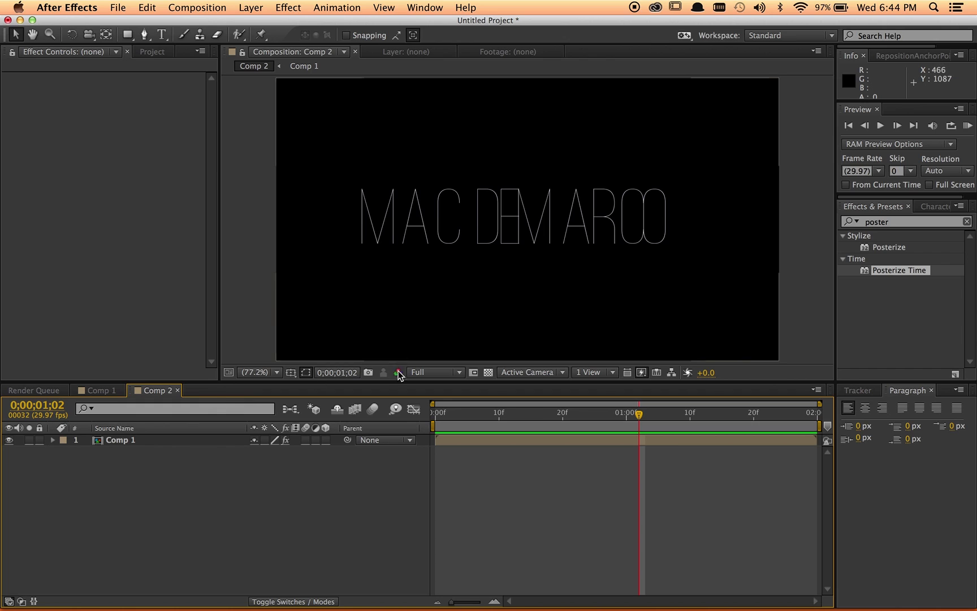
key(space)
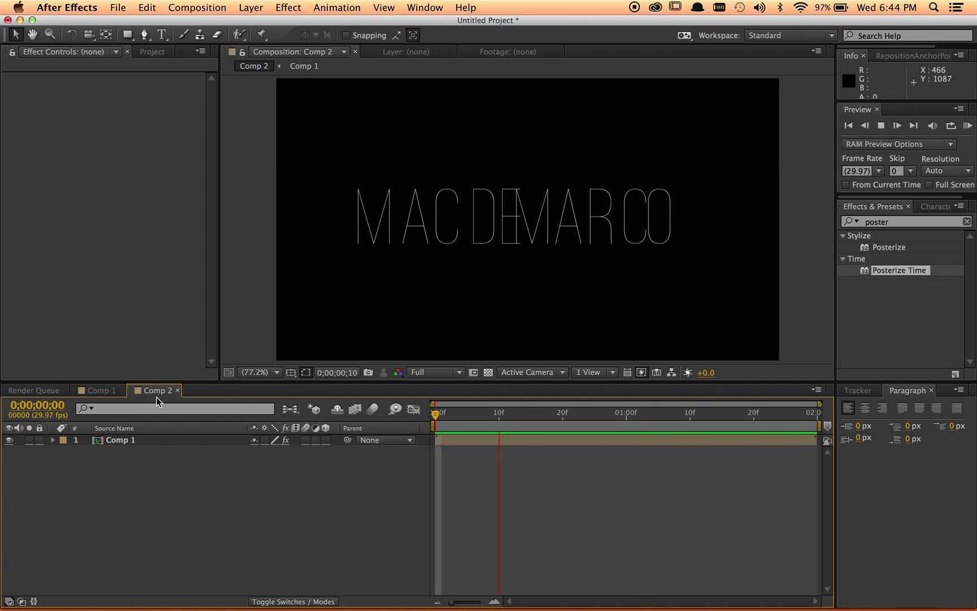